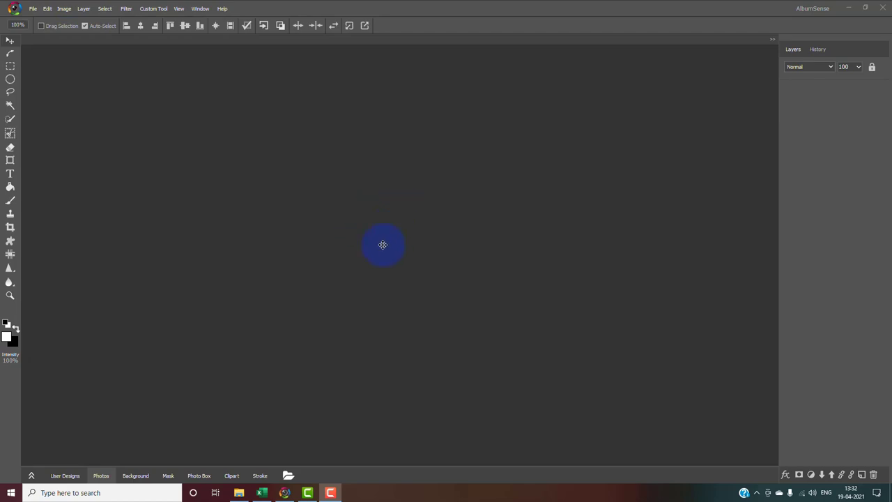
# Open the photo DSC_7913 from the cs folder.
pyautogui.doubleClick(385, 231)
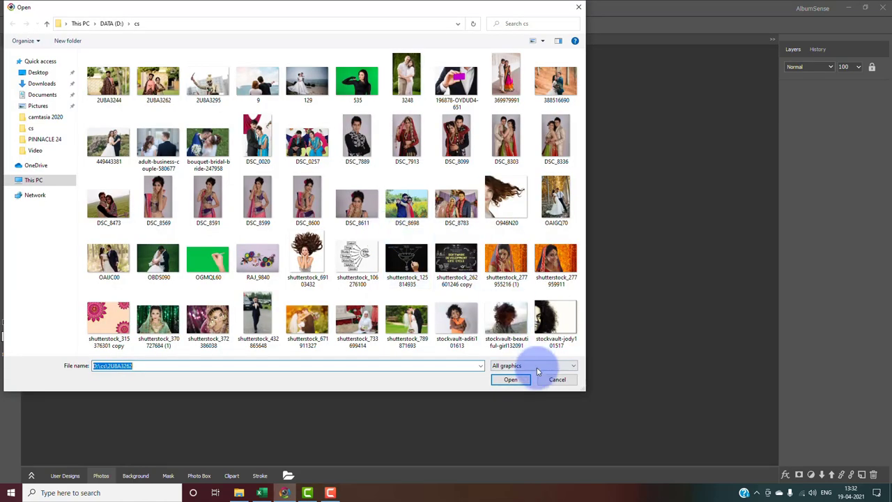
pyautogui.click(550, 381)
pyautogui.click(32, 9)
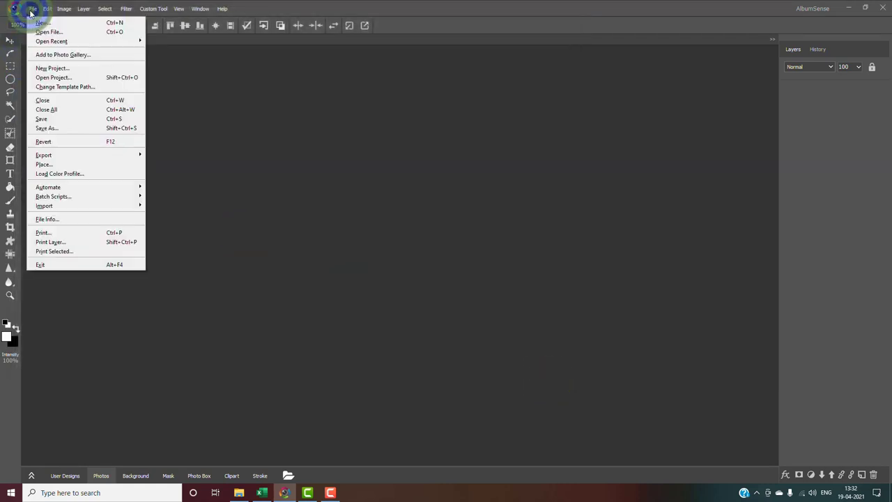
pyautogui.click(42, 32)
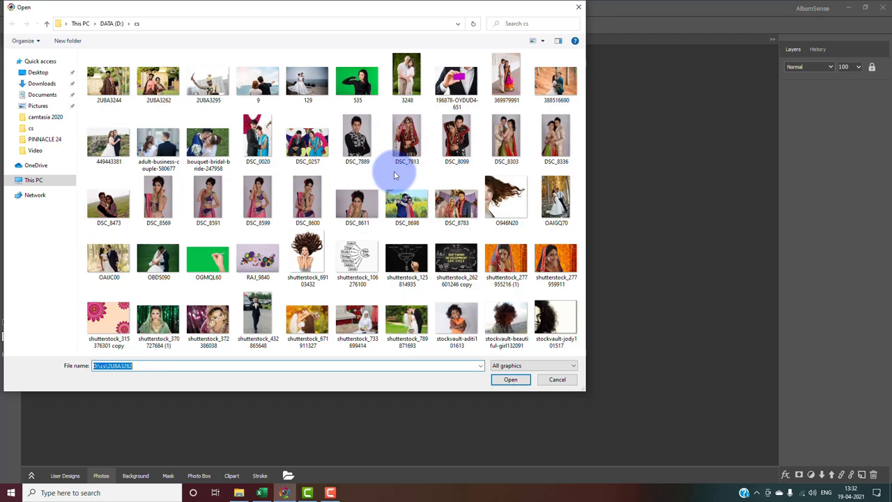
pyautogui.click(407, 136)
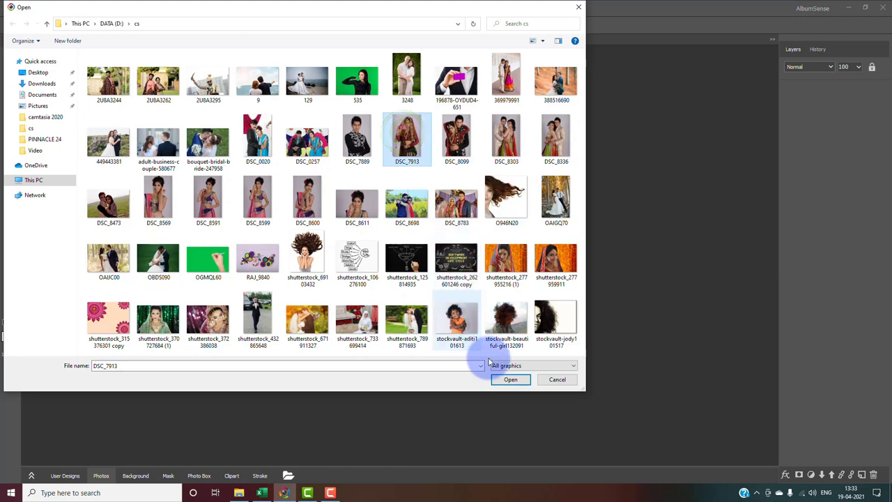
pyautogui.click(503, 379)
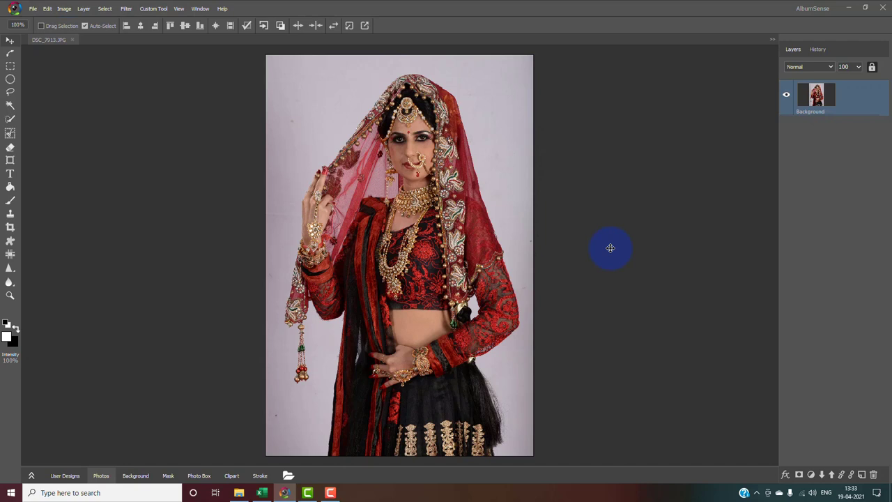
# Cut out the photo's background with Auto Eraser (Guess Chroma Key) at 2 and check the inverted transparency preview.
pyautogui.click(397, 236)
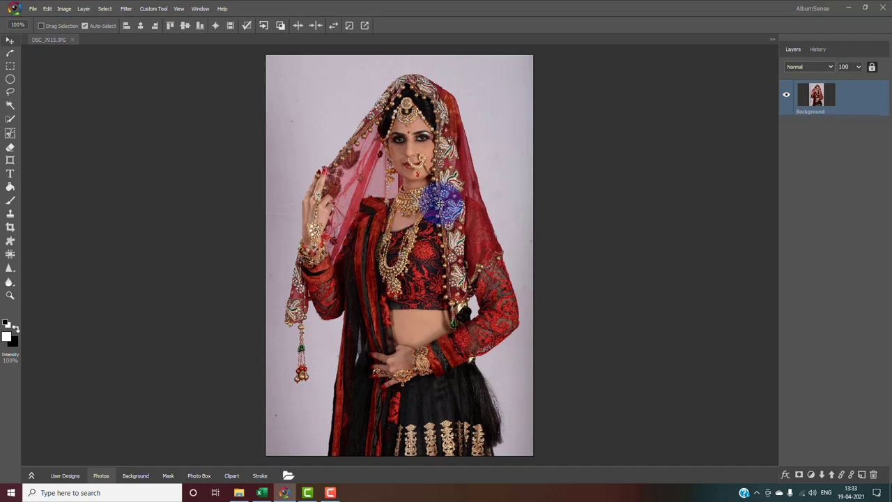
pyautogui.click(9, 134)
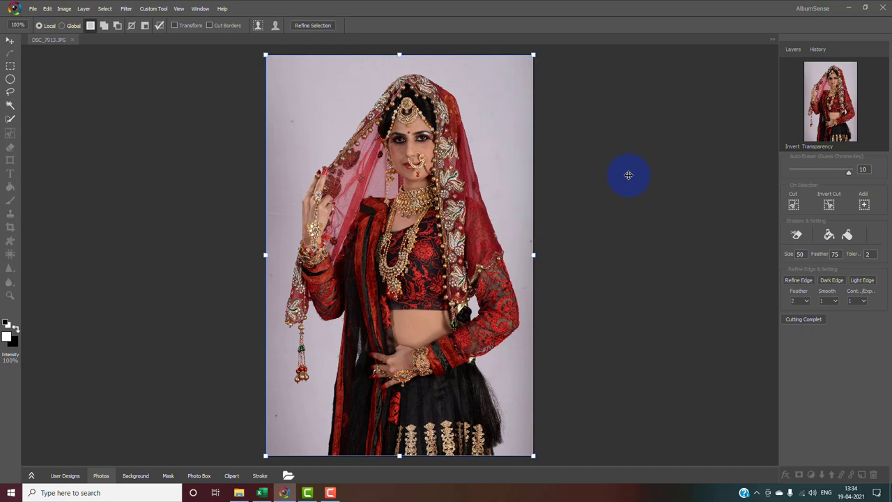
pyautogui.moveTo(847, 171)
pyautogui.mouseDown()
pyautogui.moveTo(780, 174)
pyautogui.moveTo(829, 176)
pyautogui.mouseUp()
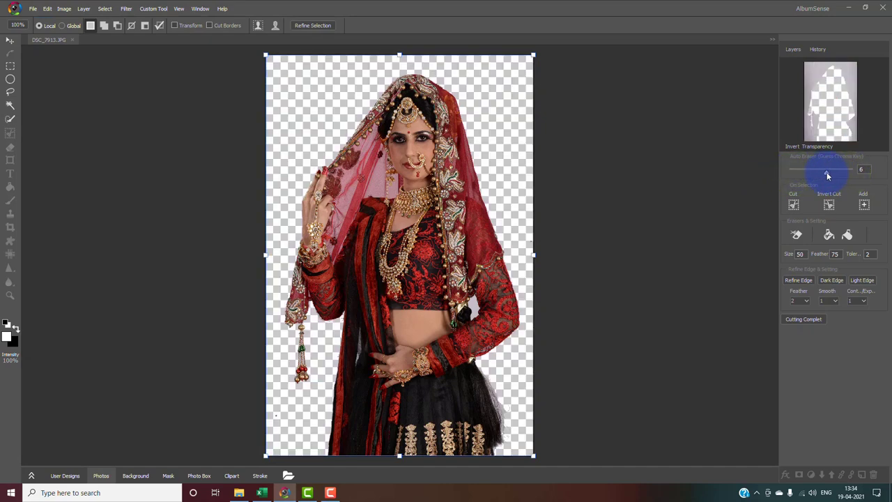
pyautogui.click(828, 173)
pyautogui.moveTo(831, 176)
pyautogui.mouseDown()
pyautogui.moveTo(857, 176)
pyautogui.moveTo(796, 176)
pyautogui.moveTo(806, 175)
pyautogui.mouseUp()
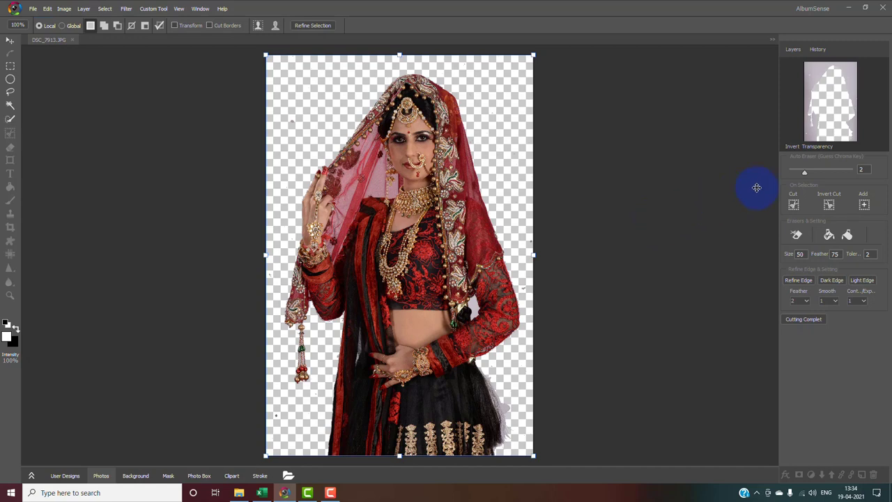
pyautogui.click(836, 104)
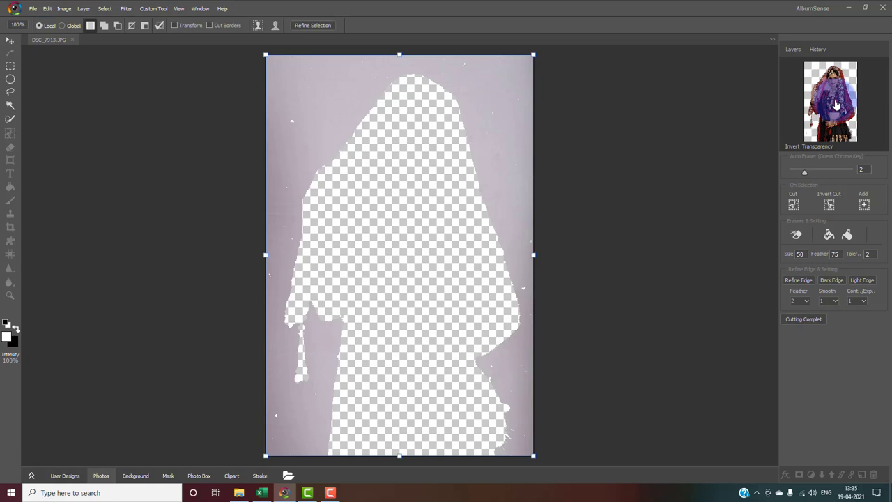
pyautogui.click(836, 105)
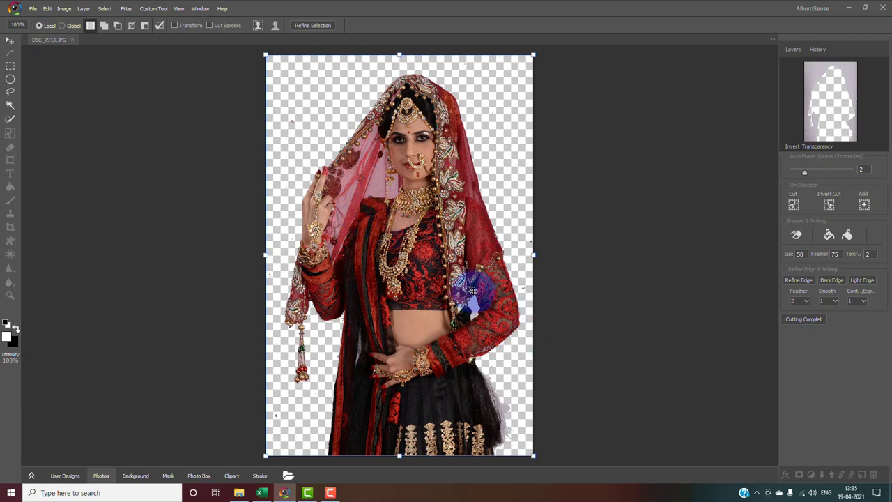
# Erase the leftover background in the gap between the waist and the bent arm with the Magic Erase Tool.
pyautogui.scroll(2, 471, 306)
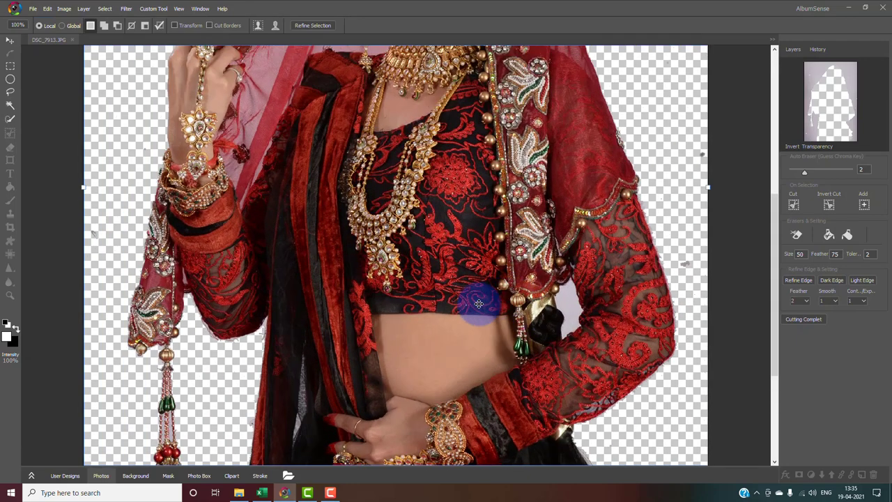
pyautogui.scroll(1, 478, 303)
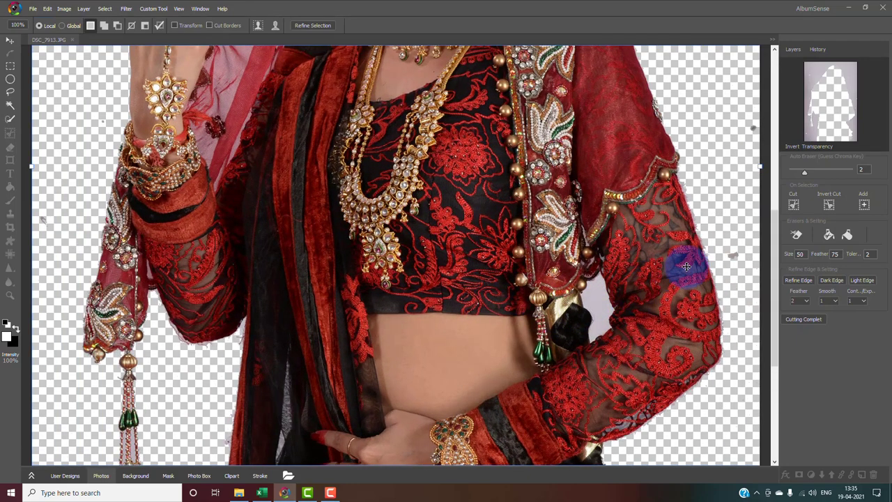
pyautogui.click(795, 235)
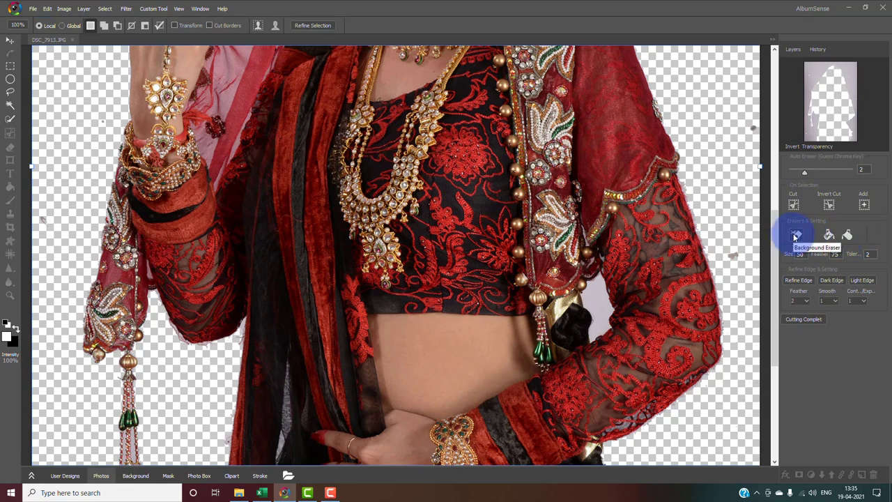
pyautogui.click(795, 236)
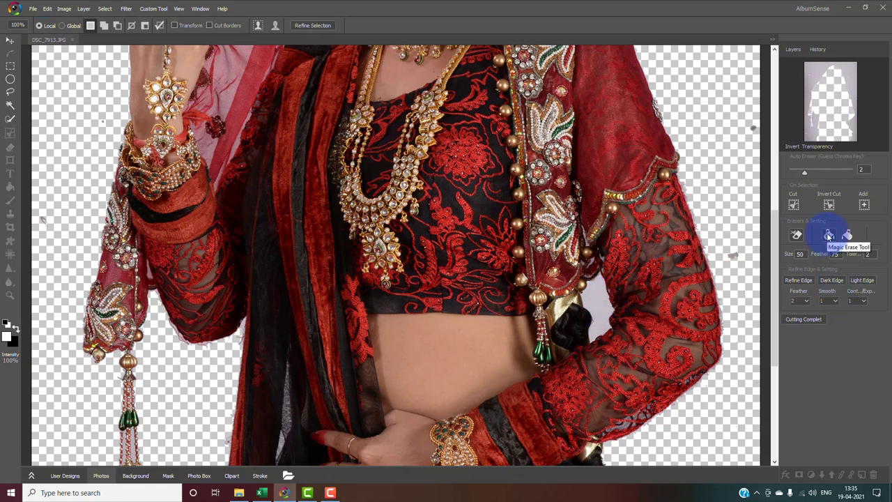
pyautogui.click(828, 235)
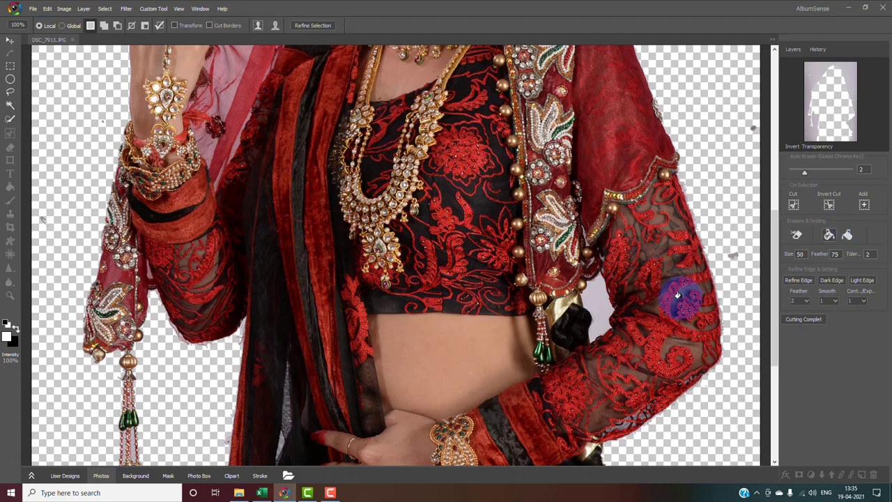
pyautogui.click(592, 293)
pyautogui.moveTo(591, 293)
pyautogui.mouseDown()
pyautogui.moveTo(592, 334)
pyautogui.moveTo(603, 323)
pyautogui.moveTo(608, 307)
pyautogui.moveTo(590, 322)
pyautogui.mouseUp()
# Set the eraser tolerance to 20 and erase the remaining background fringe in the gap beside the arm.
pyautogui.scroll(5, 597, 315)
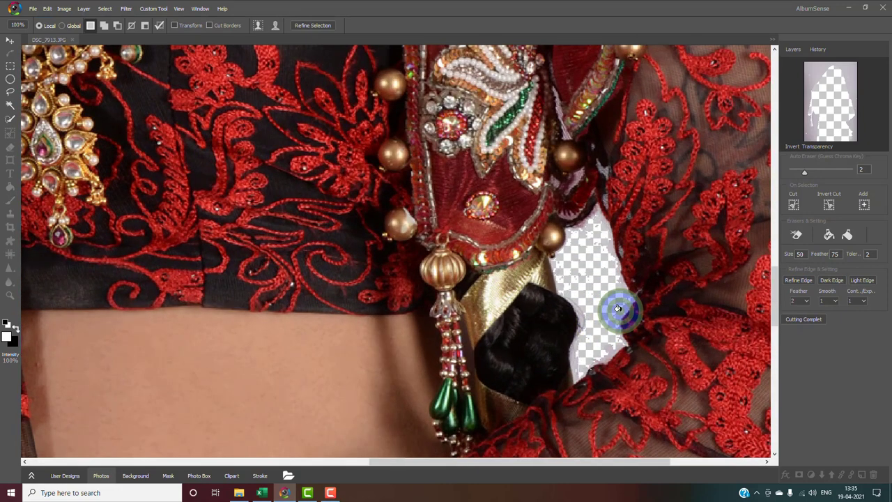
pyautogui.click(868, 255)
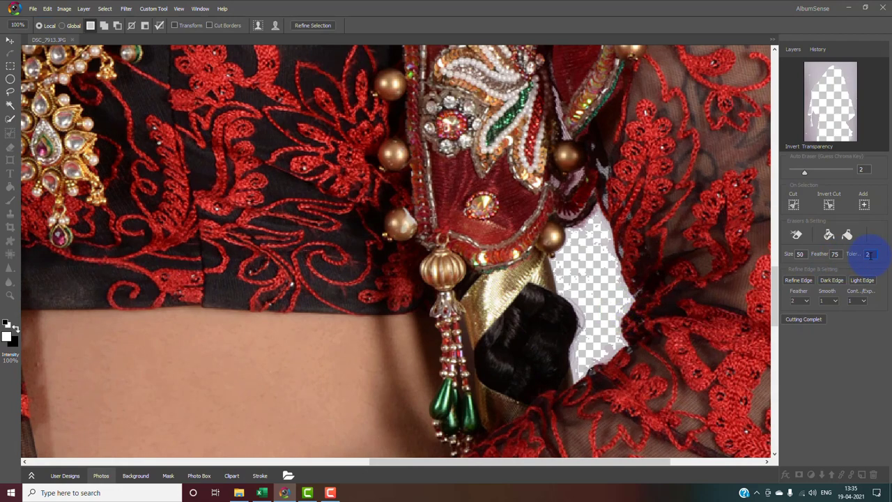
pyautogui.click(870, 254)
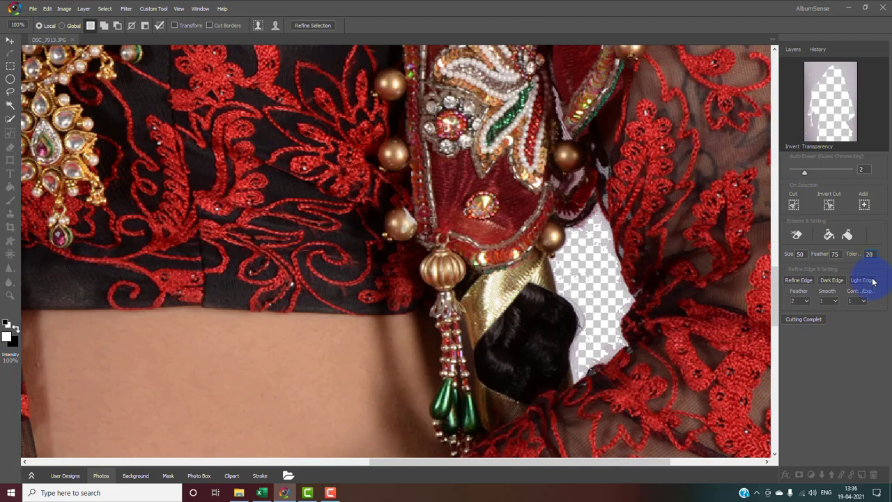
pyautogui.click(598, 217)
pyautogui.moveTo(598, 220)
pyautogui.mouseDown()
pyautogui.moveTo(568, 313)
pyautogui.moveTo(596, 317)
pyautogui.moveTo(597, 288)
pyautogui.mouseUp()
pyautogui.click(580, 319)
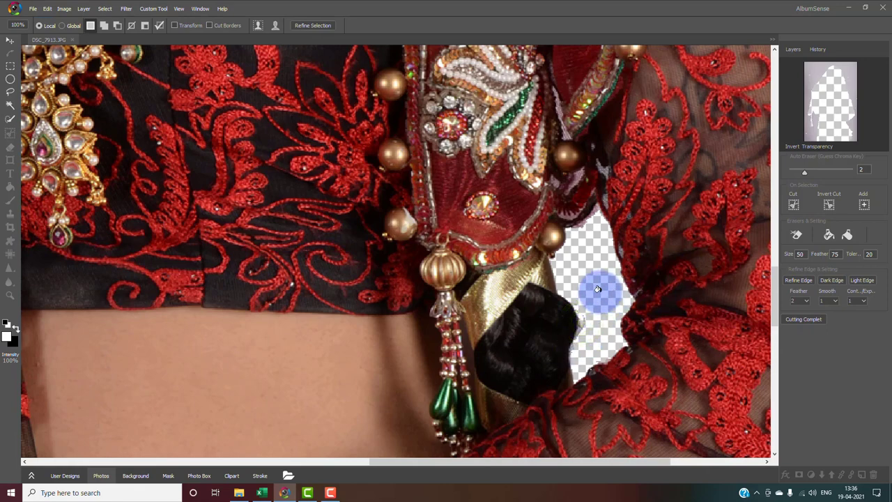
# Erase the background remnants between and around the bead strands of the hanging tassel with the Magic Erase Tool.
pyautogui.scroll(-4, 595, 288)
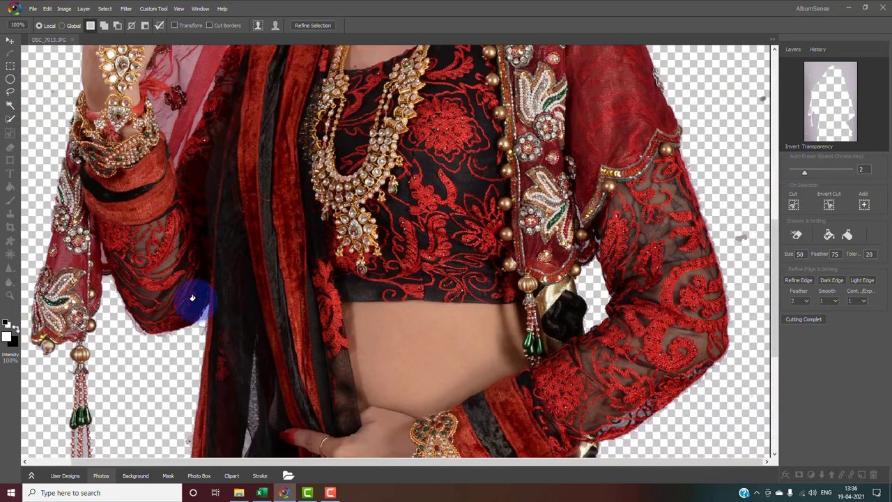
pyautogui.scroll(-3, 179, 343)
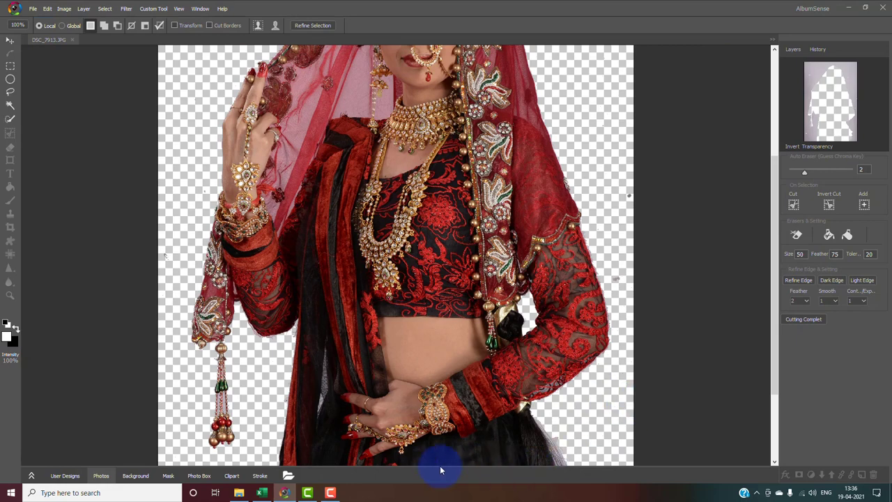
pyautogui.moveTo(770, 338); pyautogui.dragTo(773, 434)
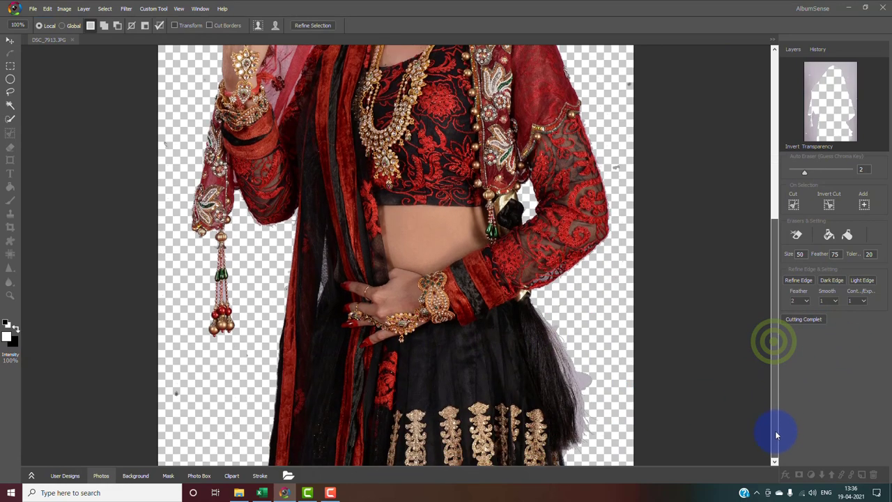
pyautogui.scroll(5, 188, 264)
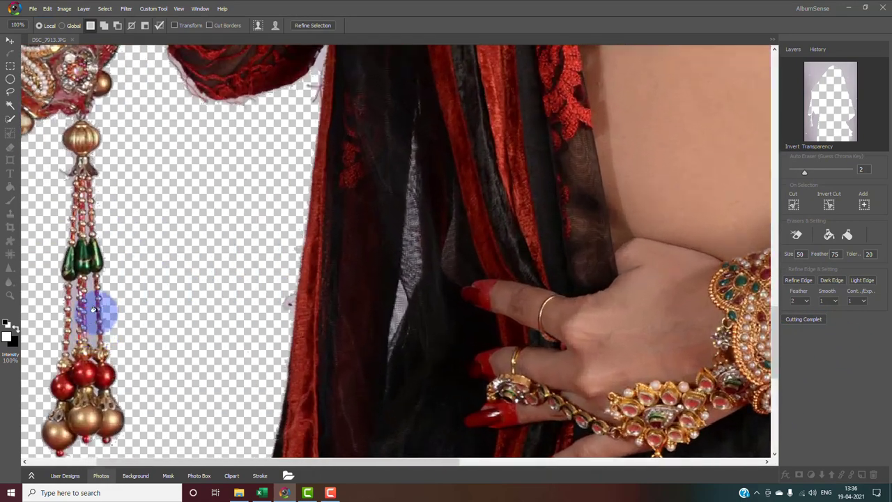
pyautogui.moveTo(92, 309)
pyautogui.mouseDown()
pyautogui.moveTo(77, 307)
pyautogui.moveTo(74, 328)
pyautogui.moveTo(64, 263)
pyautogui.moveTo(81, 226)
pyautogui.mouseUp()
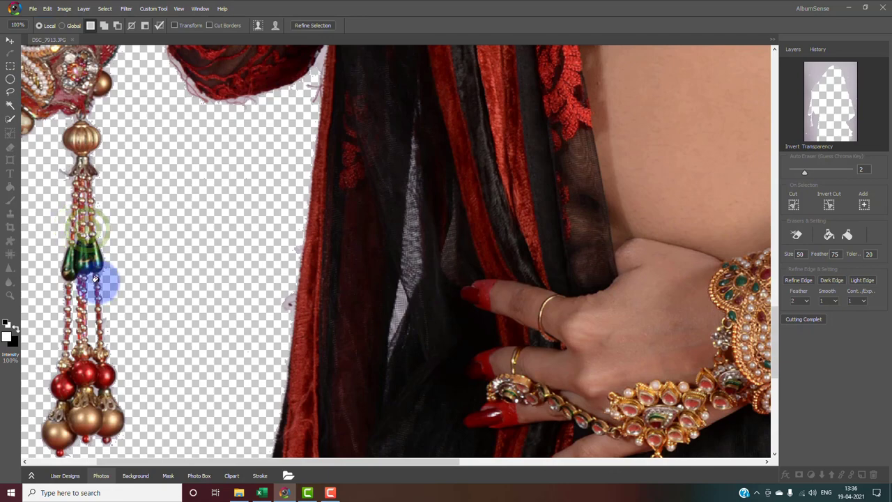
pyautogui.scroll(5, 66, 196)
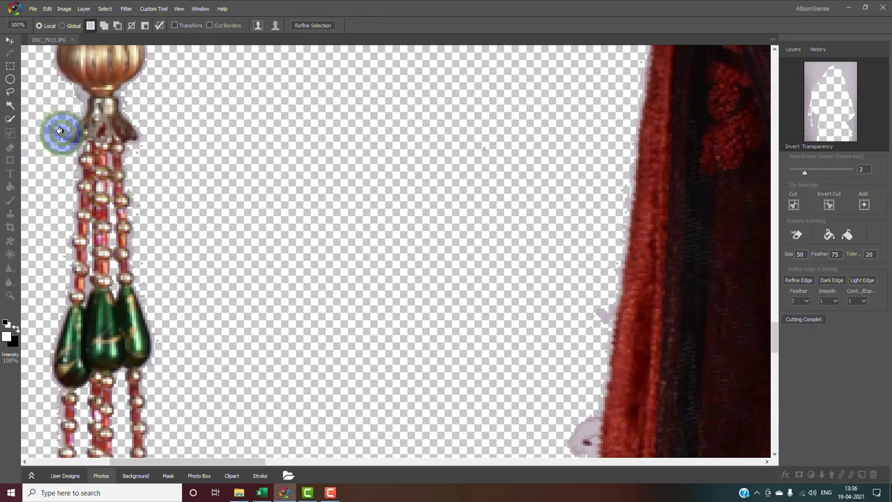
pyautogui.scroll(-3, 185, 239)
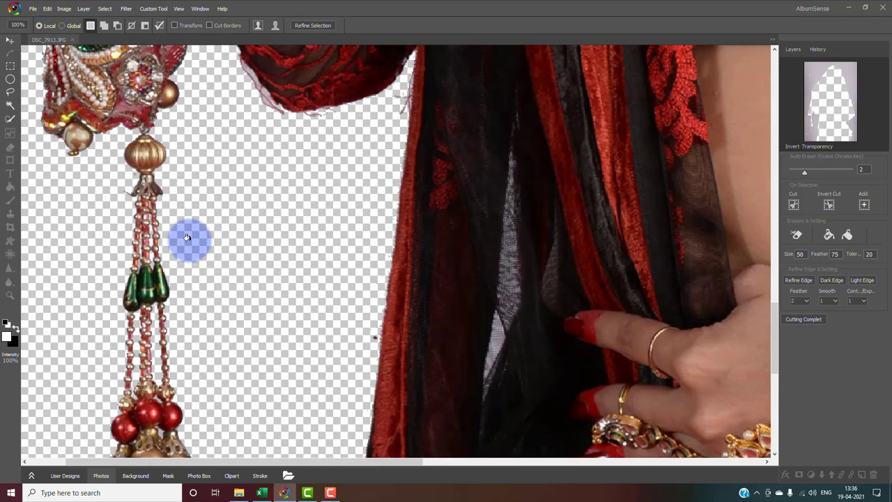
# Examine the cutout around the whole figure and veil, and compare it with the inverted transparency view.
pyautogui.scroll(-4, 188, 235)
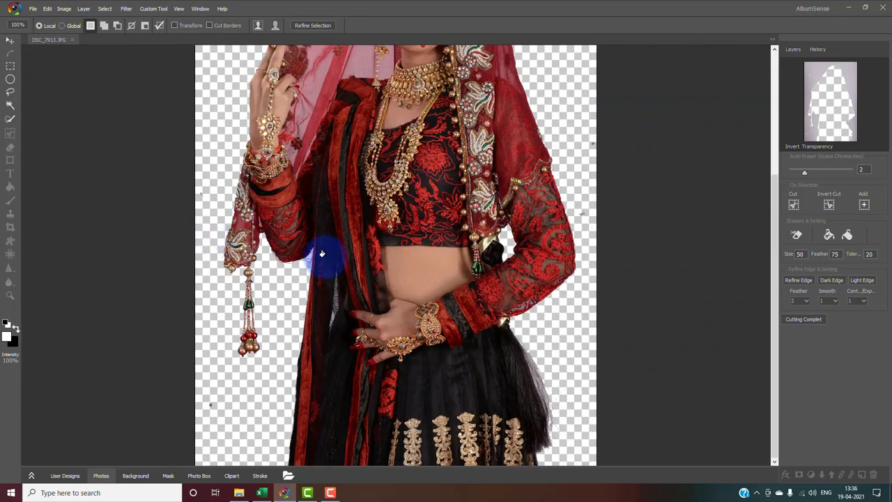
pyautogui.scroll(-2, 322, 253)
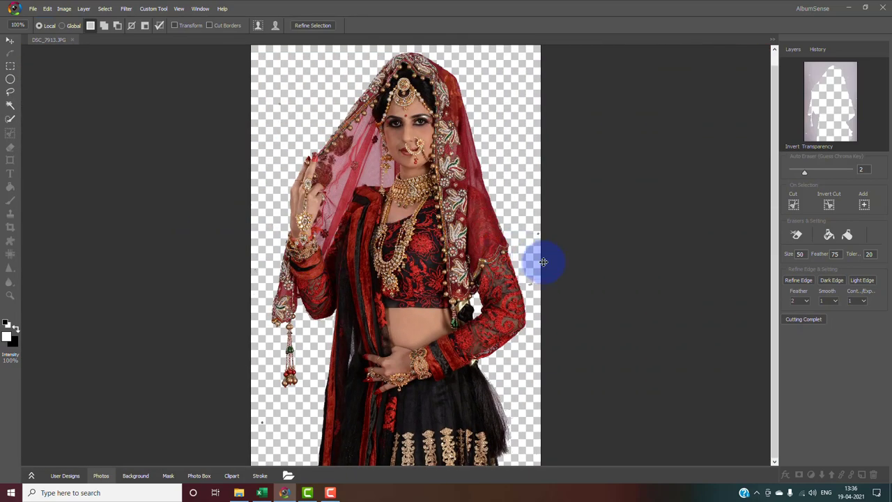
pyautogui.click(773, 269)
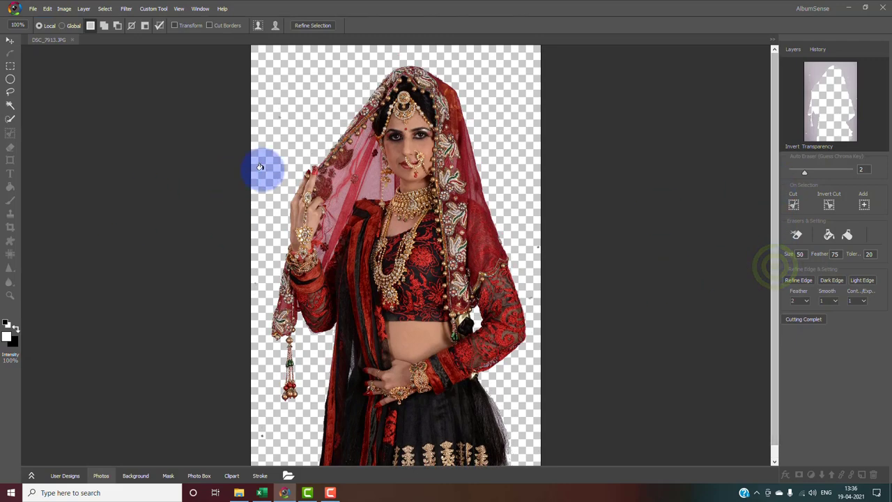
pyautogui.scroll(4, 259, 167)
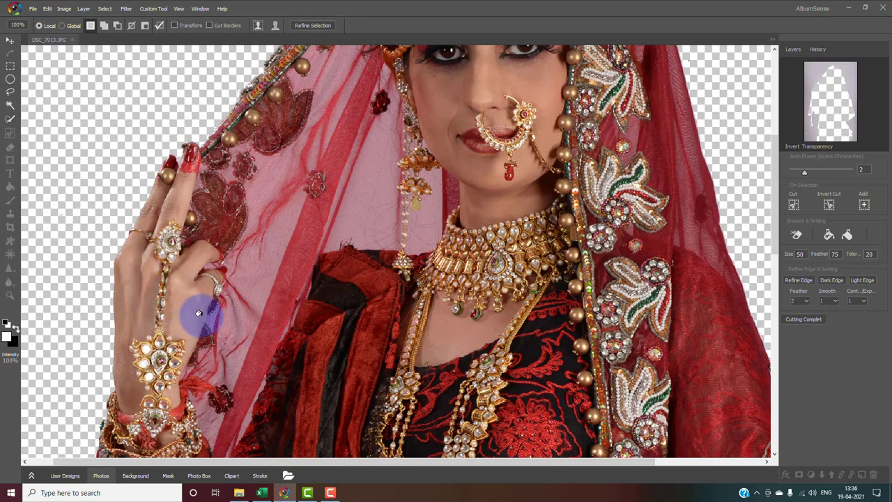
pyautogui.scroll(-6, 199, 310)
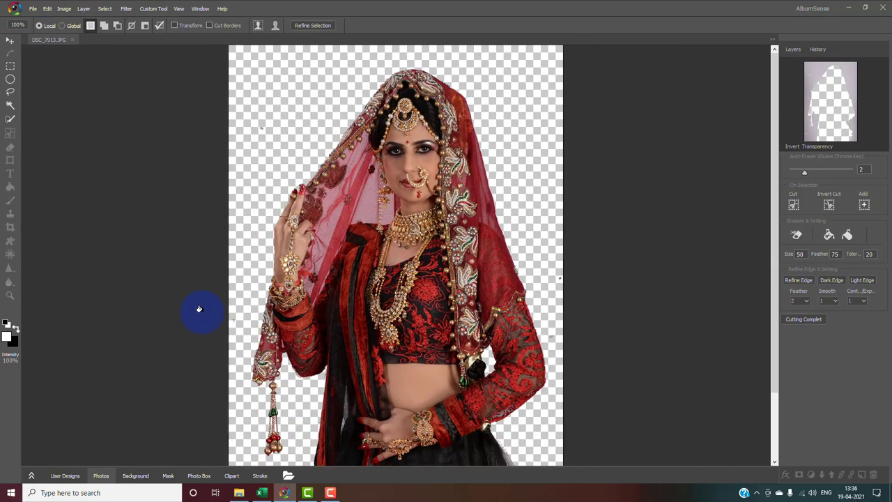
pyautogui.scroll(3, 200, 310)
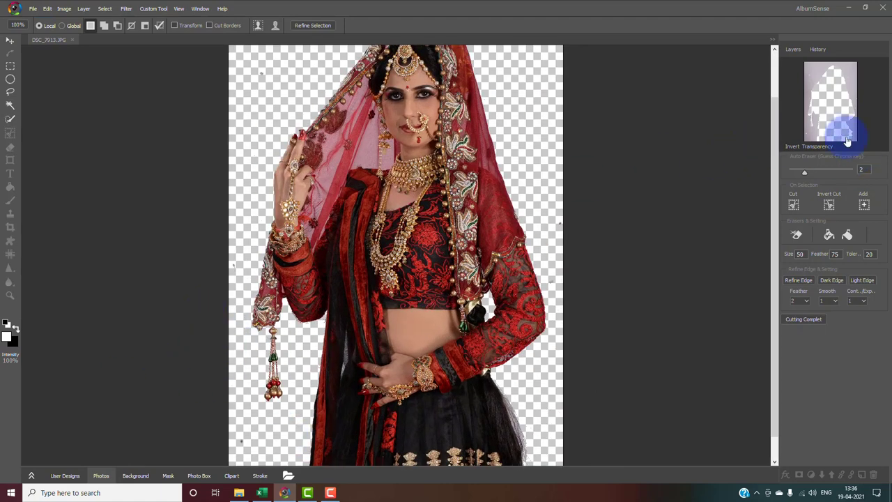
pyautogui.click(838, 111)
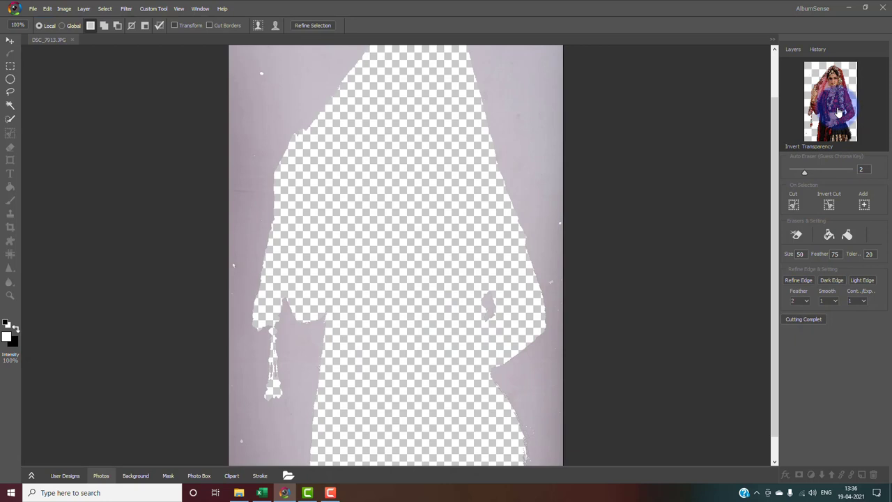
pyautogui.click(838, 112)
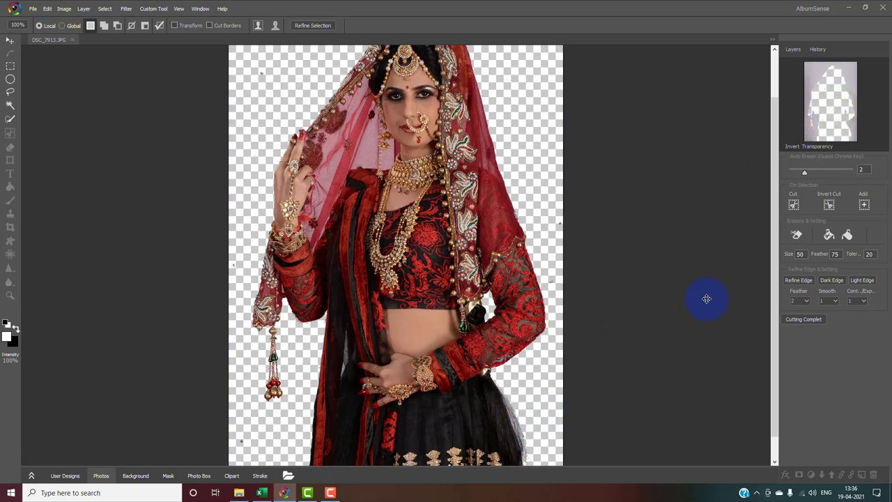
# Examine the edge of the black hair hanging beside the skirt at close range.
pyautogui.moveTo(774, 309); pyautogui.dragTo(764, 378)
pyautogui.scroll(2, 561, 401)
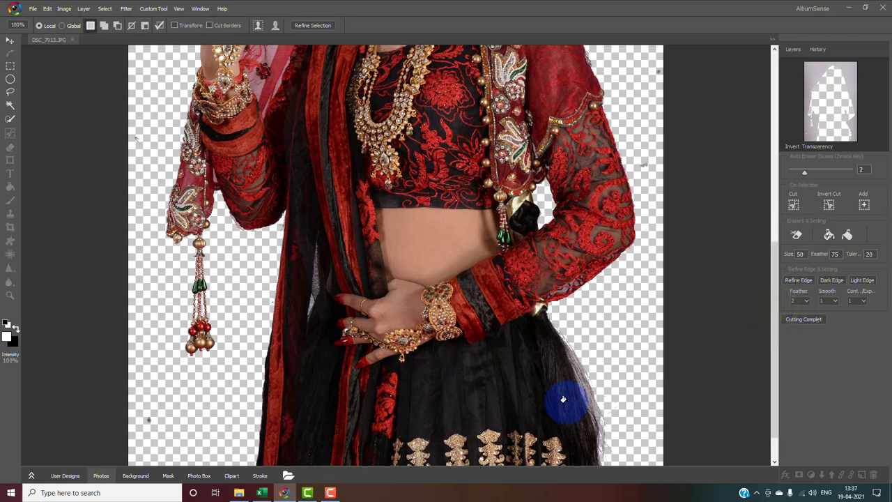
pyautogui.scroll(2, 563, 398)
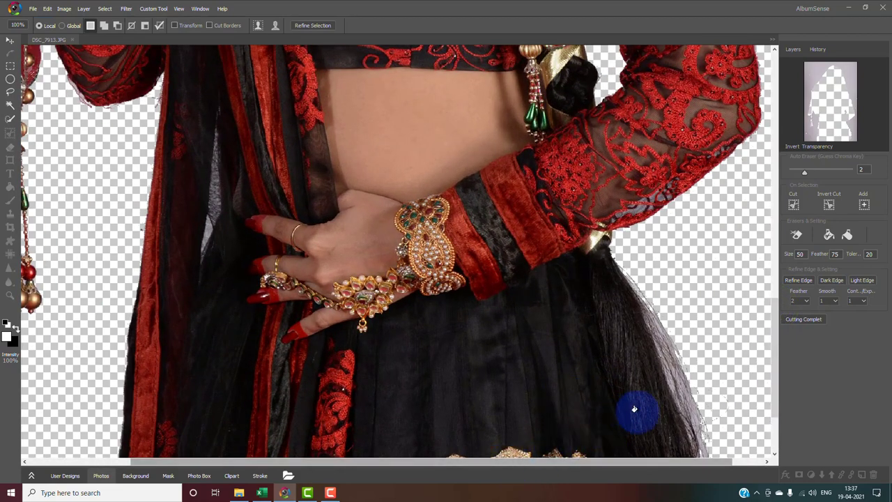
pyautogui.moveTo(592, 459); pyautogui.dragTo(686, 462)
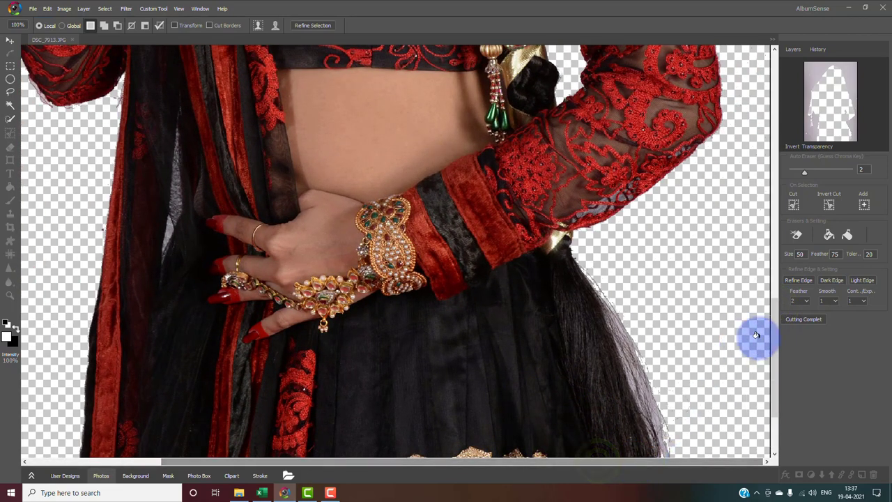
pyautogui.moveTo(776, 330); pyautogui.dragTo(772, 408)
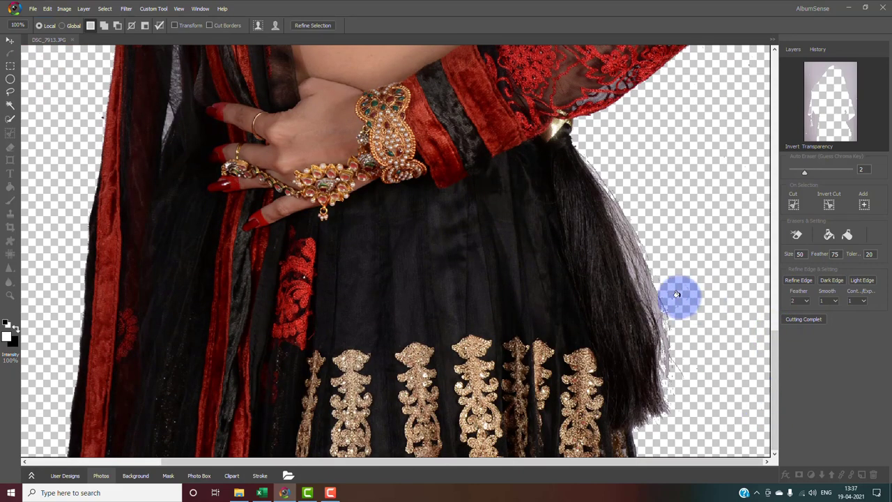
pyautogui.moveTo(676, 294); pyautogui.dragTo(657, 269)
pyautogui.click(10, 91)
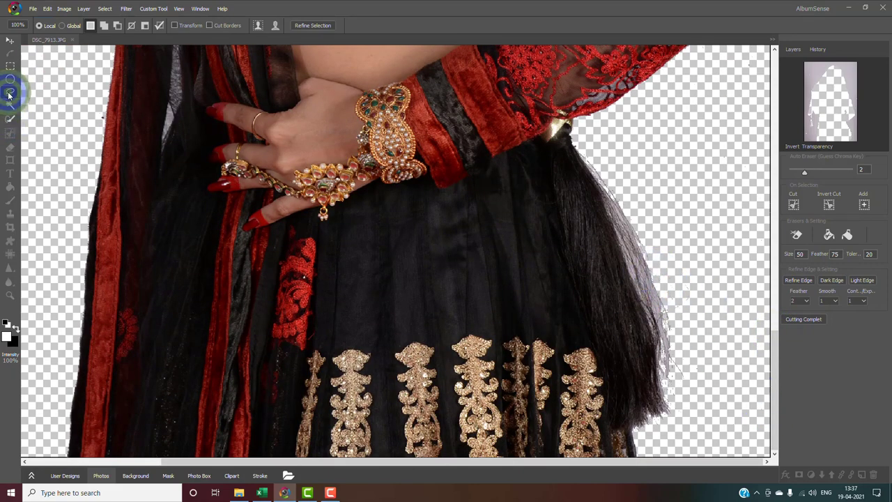
pyautogui.click(368, 135)
pyautogui.click(570, 151)
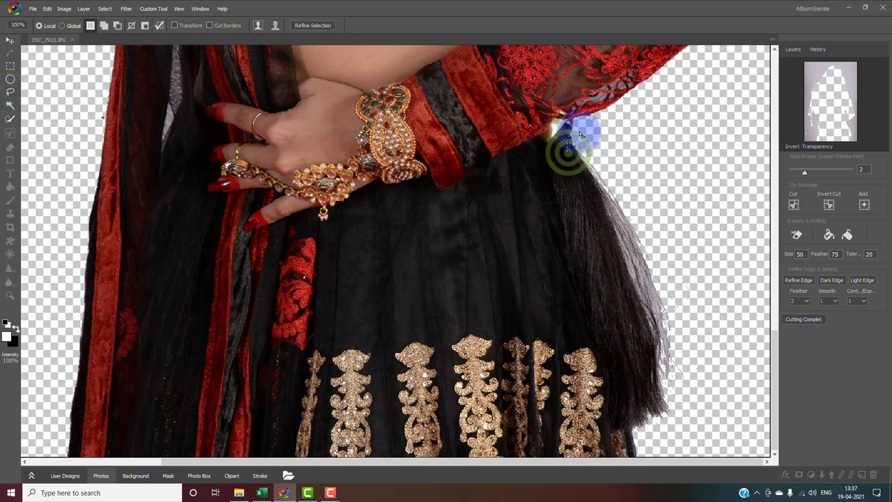
pyautogui.moveTo(580, 134); pyautogui.dragTo(613, 171)
pyautogui.moveTo(693, 361)
pyautogui.mouseDown()
pyautogui.moveTo(672, 441)
pyautogui.moveTo(646, 455)
pyautogui.moveTo(624, 441)
pyautogui.moveTo(586, 301)
pyautogui.mouseUp()
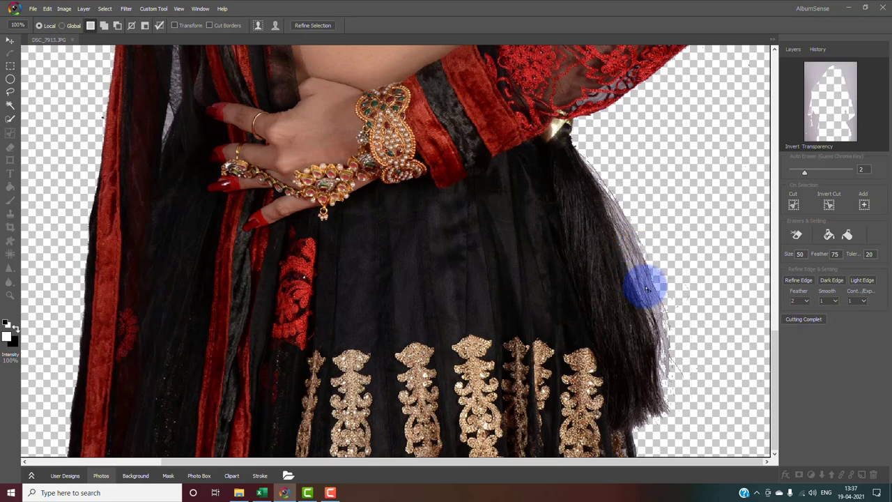
# Lasso the outer strands of the black hair hanging beside the skirt and apply Dark Edge to them.
pyautogui.click(9, 91)
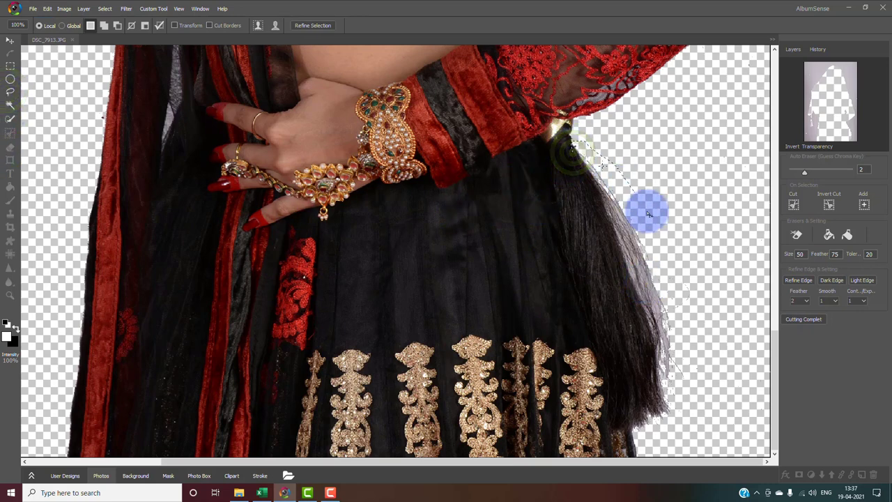
pyautogui.moveTo(648, 212)
pyautogui.mouseDown()
pyautogui.moveTo(699, 313)
pyautogui.moveTo(681, 409)
pyautogui.moveTo(663, 399)
pyautogui.moveTo(591, 199)
pyautogui.mouseUp()
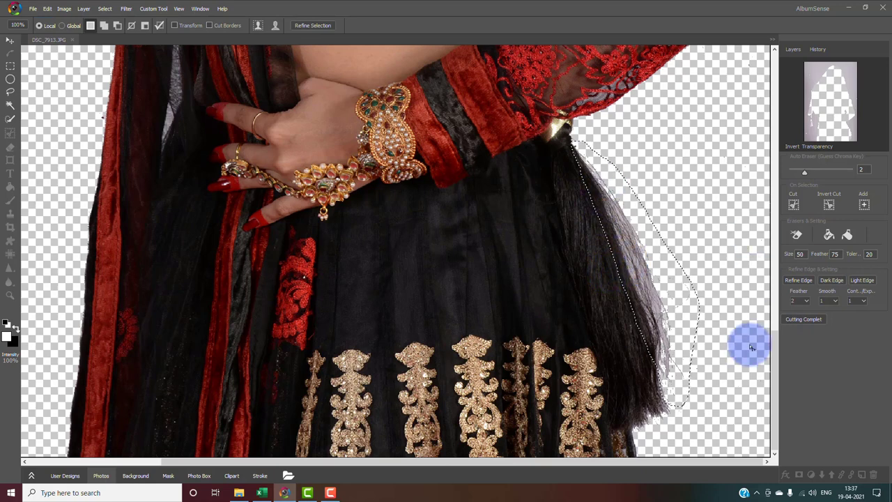
pyautogui.click(836, 281)
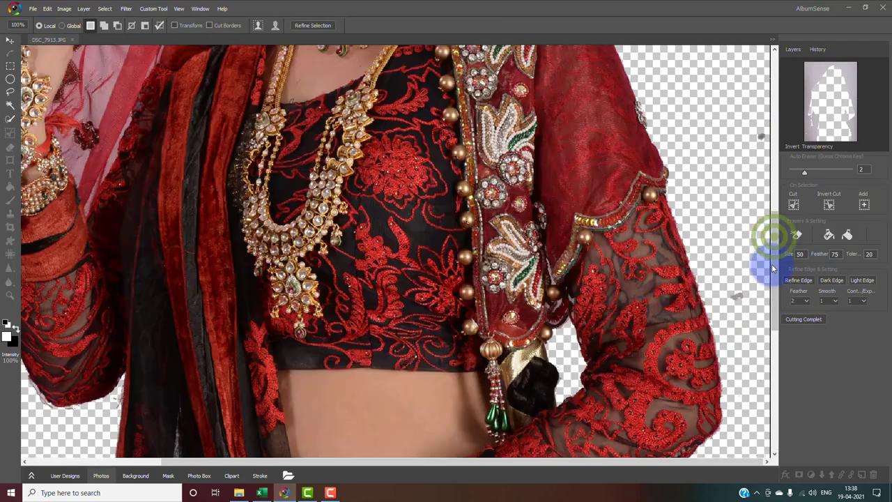
# Examine the darkened hair strands up close and check the cutout of the whole figure.
pyautogui.click(773, 237)
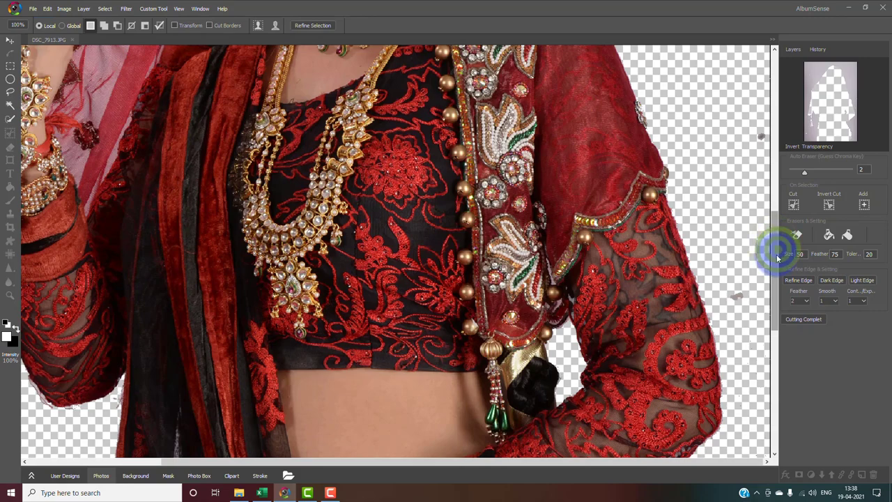
pyautogui.moveTo(779, 249); pyautogui.dragTo(758, 453)
pyautogui.scroll(4, 661, 279)
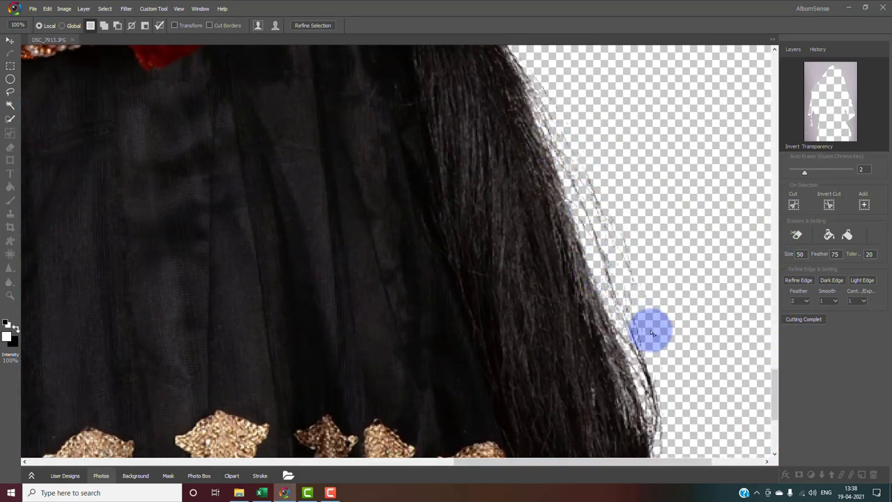
pyautogui.scroll(-3, 657, 315)
pyautogui.scroll(-5, 662, 317)
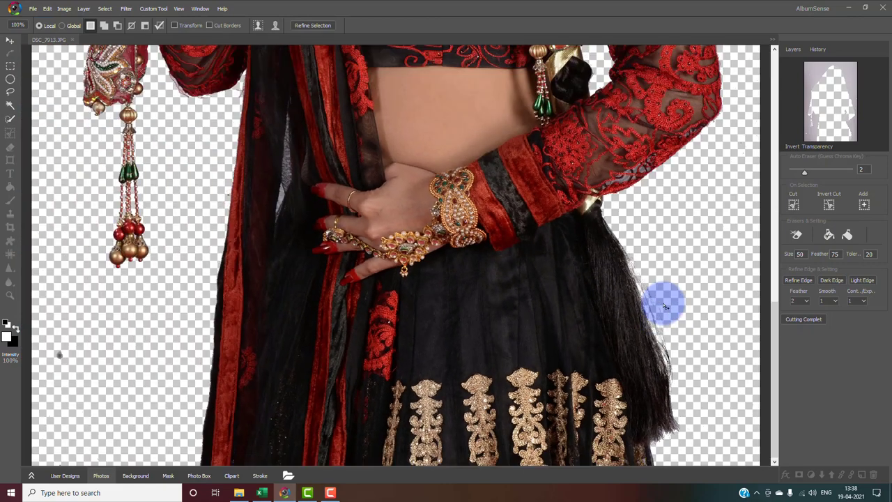
pyautogui.scroll(-2, 664, 304)
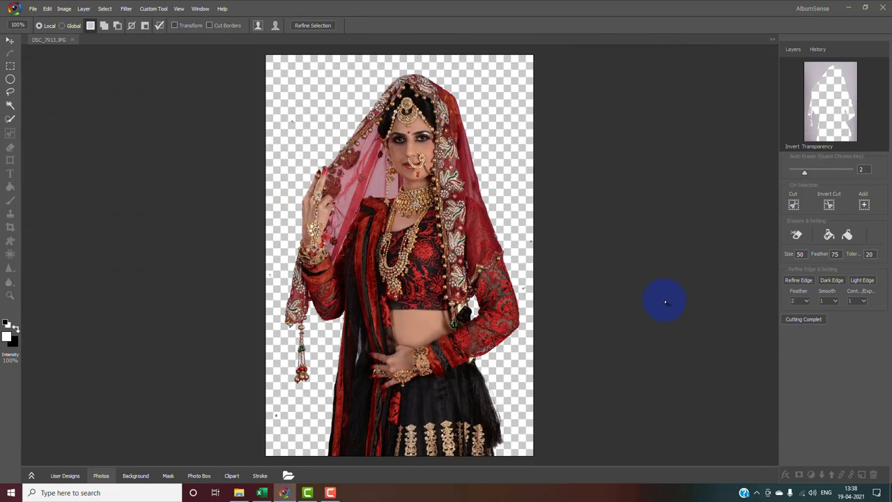
pyautogui.scroll(1, 618, 314)
pyautogui.click(773, 259)
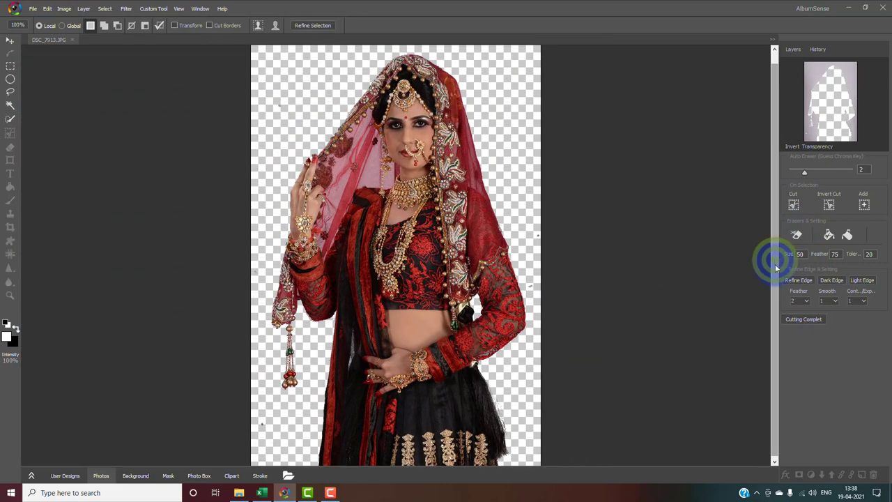
# Complete the cutting so the bride cutout becomes a layer of the document.
pyautogui.click(808, 320)
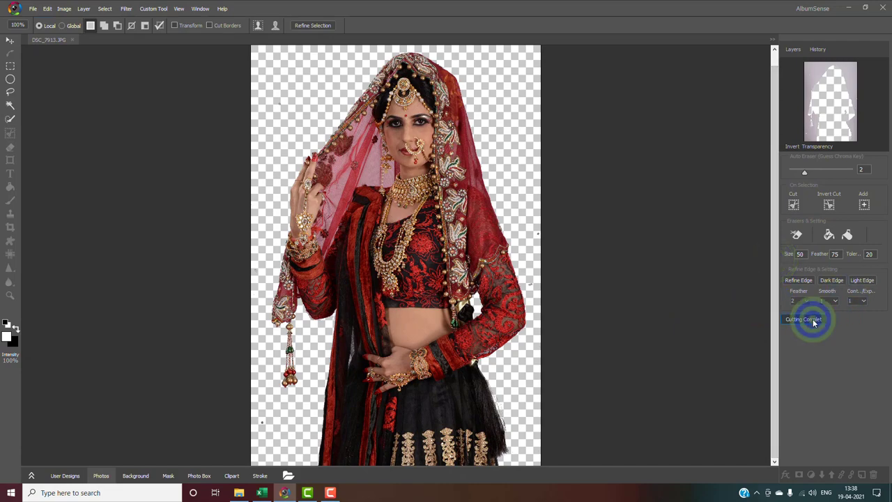
pyautogui.moveTo(407, 245); pyautogui.dragTo(491, 292)
pyautogui.moveTo(426, 259); pyautogui.dragTo(423, 238)
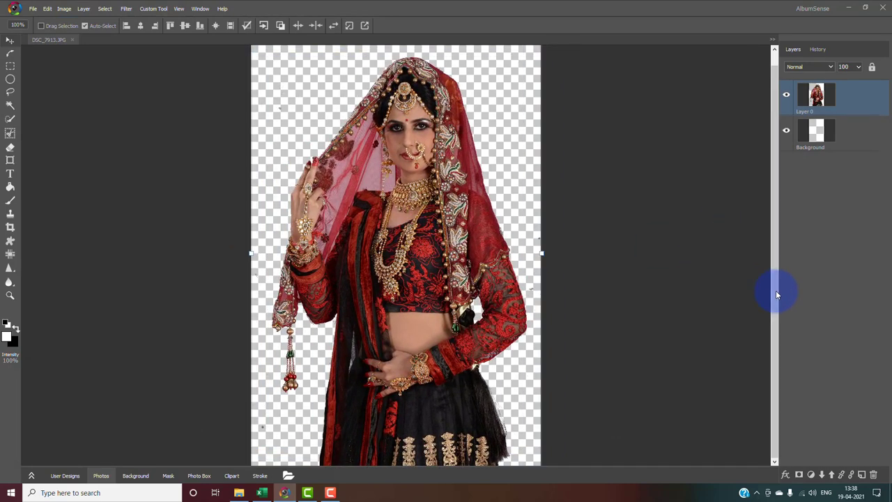
pyautogui.moveTo(521, 263); pyautogui.dragTo(443, 258)
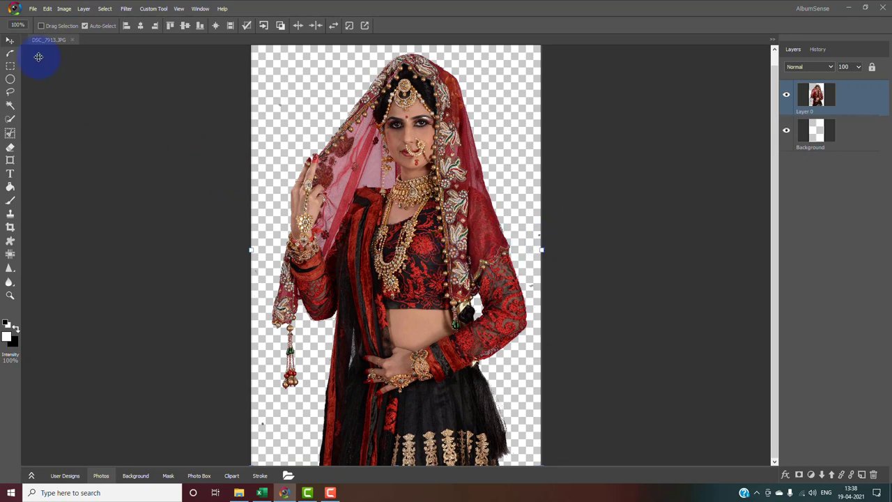
# Close the document DSC_7913 and open the couple's photo 2U8A3262 from the cs folder.
pyautogui.click(73, 40)
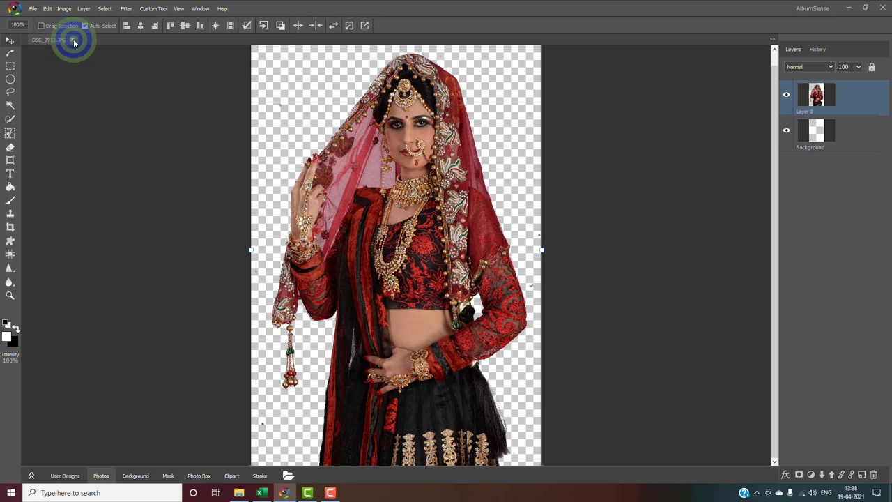
pyautogui.click(467, 259)
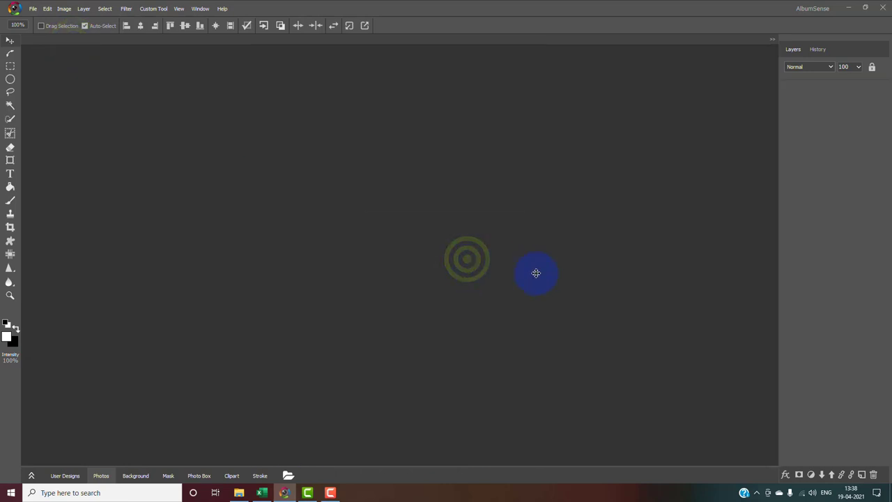
pyautogui.doubleClick(500, 304)
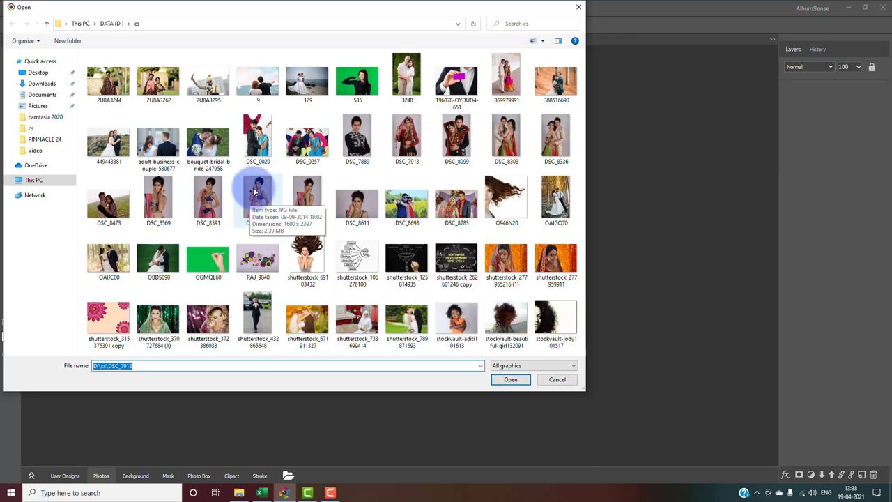
pyautogui.click(157, 83)
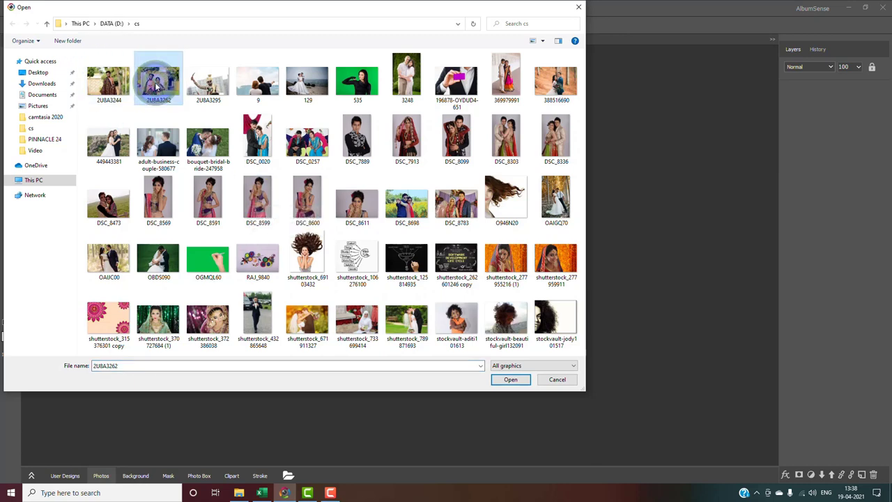
pyautogui.doubleClick(157, 84)
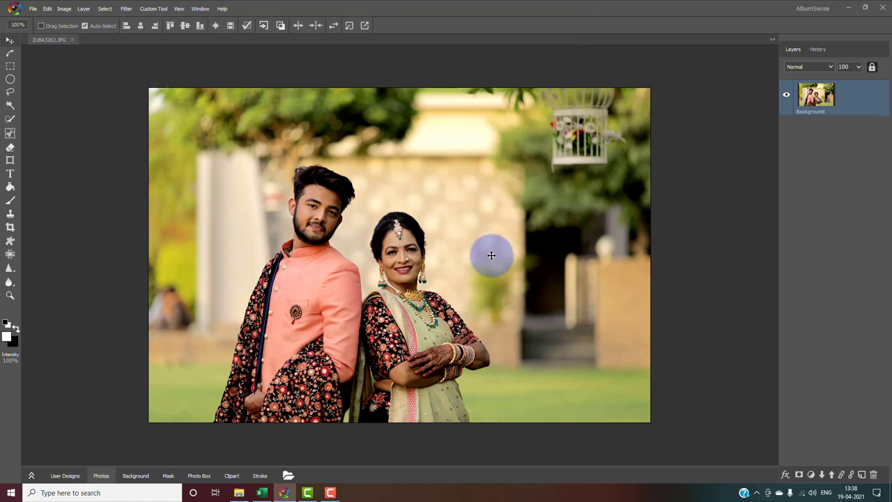
pyautogui.scroll(1, 491, 255)
pyautogui.scroll(-1, 487, 256)
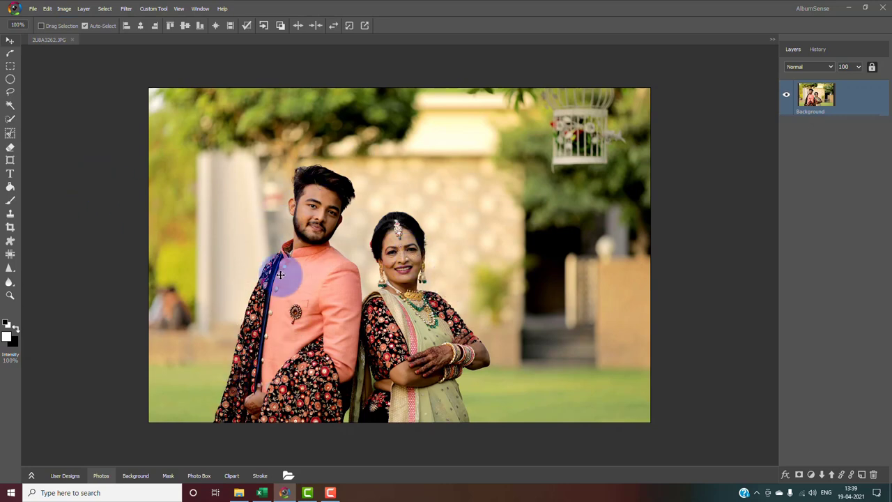
# Start the cutting mode on the couple's photo and draw a loose freehand selection around both people.
pyautogui.click(11, 134)
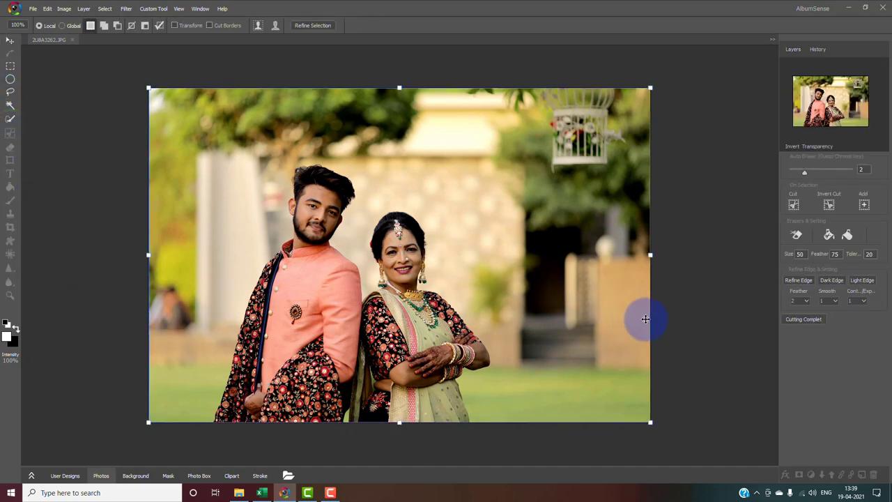
pyautogui.moveTo(397, 282); pyautogui.dragTo(408, 259)
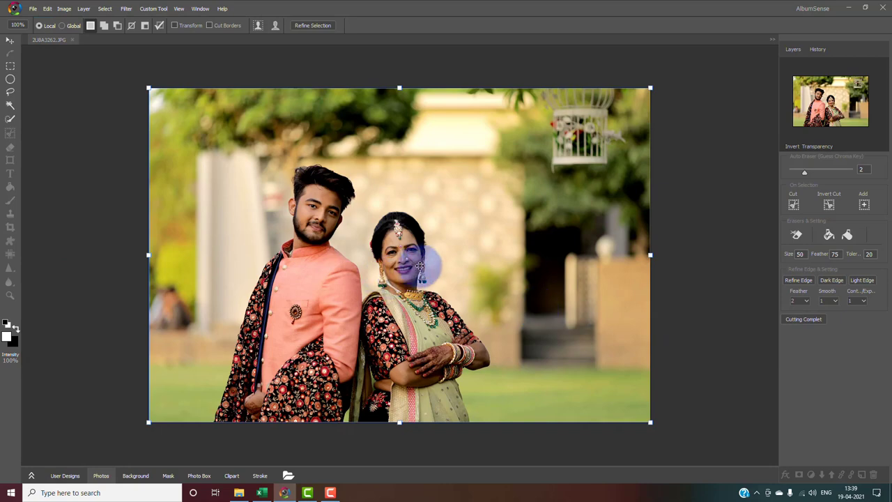
pyautogui.click(10, 104)
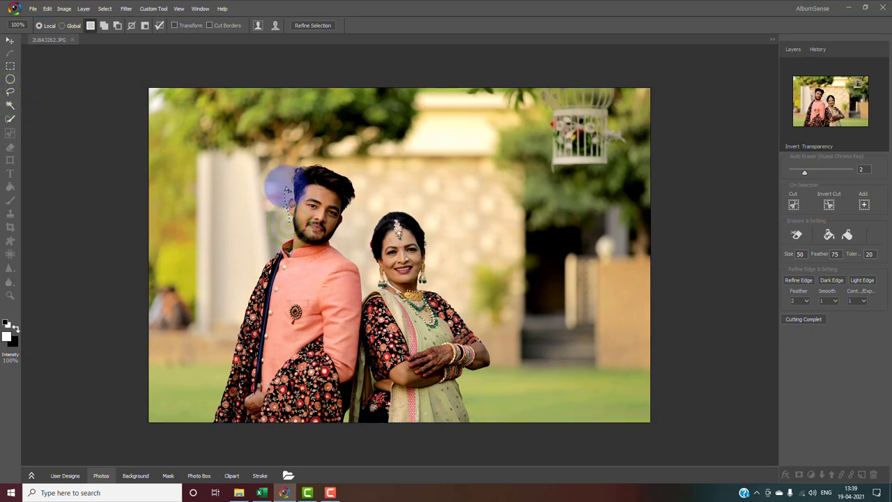
pyautogui.moveTo(374, 207)
pyautogui.mouseDown()
pyautogui.moveTo(351, 239)
pyautogui.moveTo(358, 269)
pyautogui.moveTo(390, 223)
pyautogui.mouseUp()
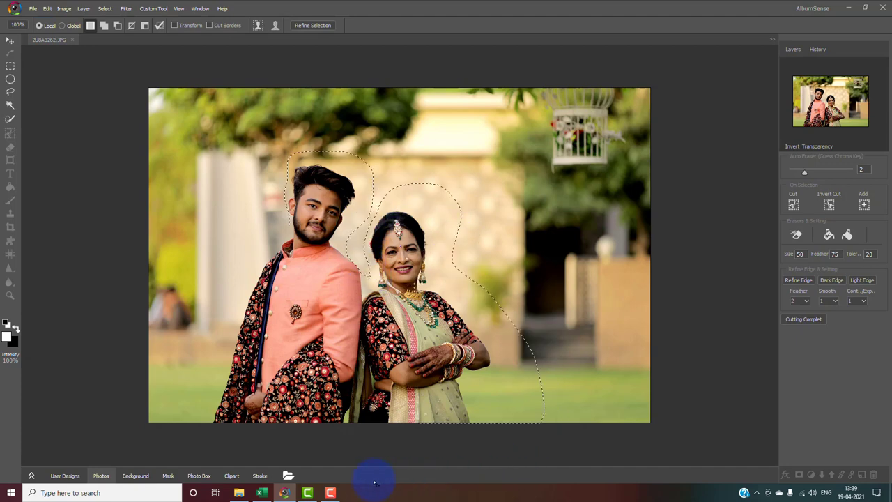
pyautogui.moveTo(202, 446)
pyautogui.mouseDown()
pyautogui.moveTo(190, 360)
pyautogui.moveTo(234, 265)
pyautogui.mouseUp()
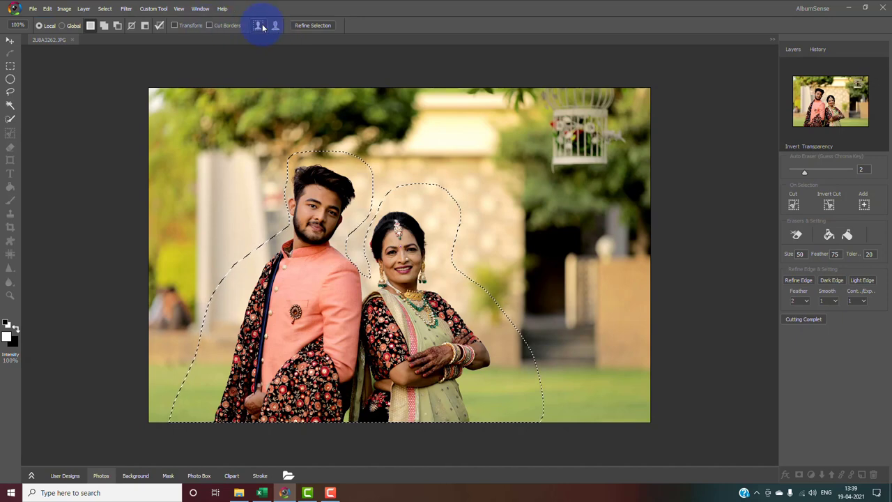
# Tighten the loose selection to the couple's outlines with the automatic person selection.
pyautogui.click(261, 27)
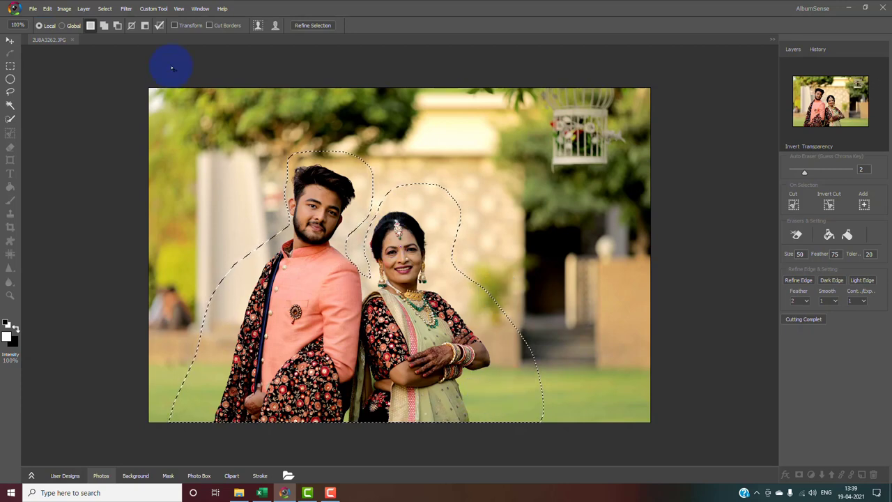
pyautogui.click(261, 28)
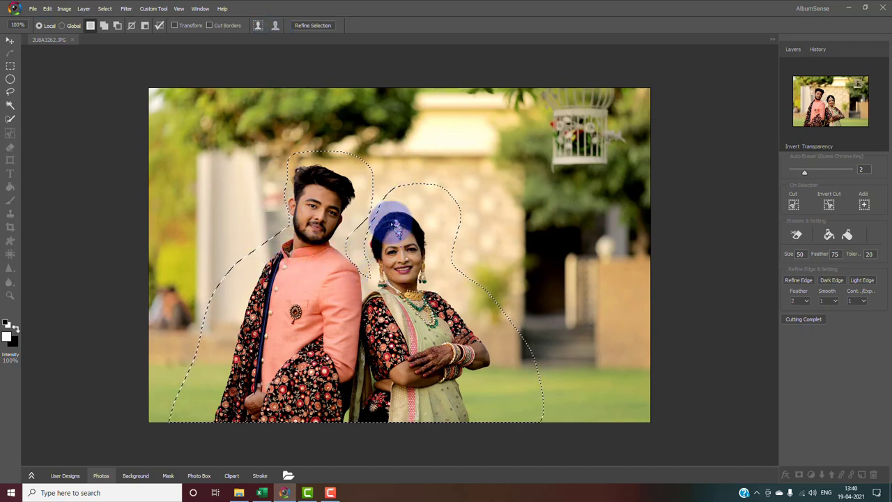
pyautogui.click(258, 26)
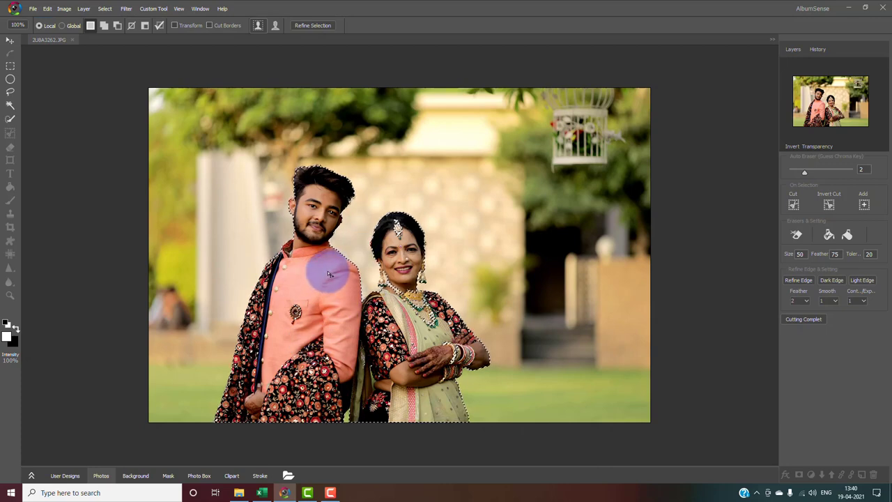
pyautogui.click(794, 209)
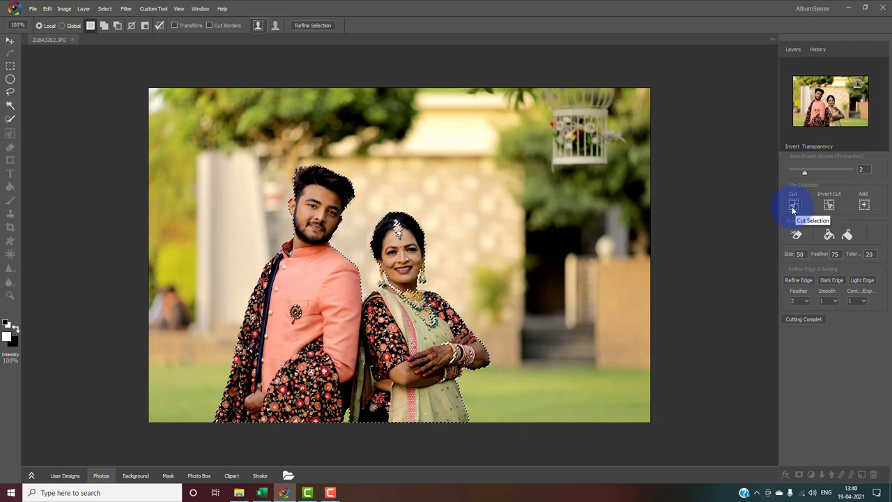
pyautogui.click(829, 206)
pyautogui.click(864, 207)
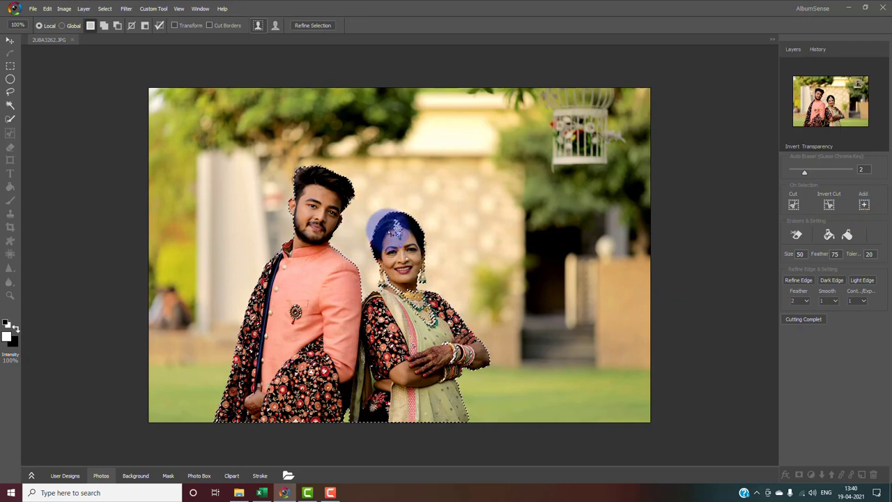
pyautogui.moveTo(406, 236); pyautogui.dragTo(487, 244)
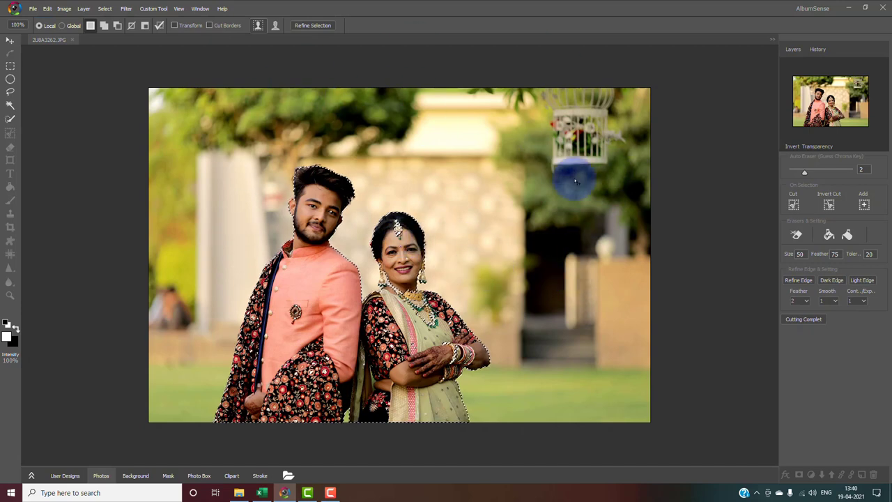
# Cut away everything outside the couple's selection and switch to the inverted transparency view to show the parts missing from the cutout.
pyautogui.click(829, 205)
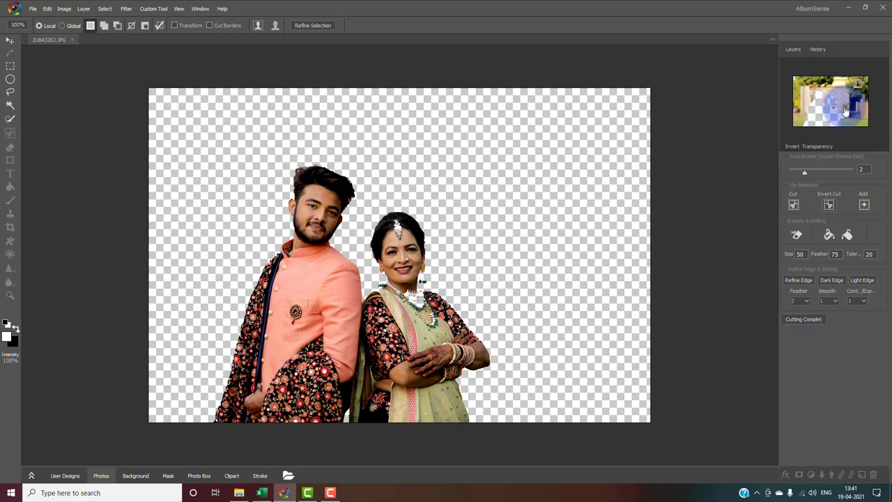
pyautogui.click(824, 104)
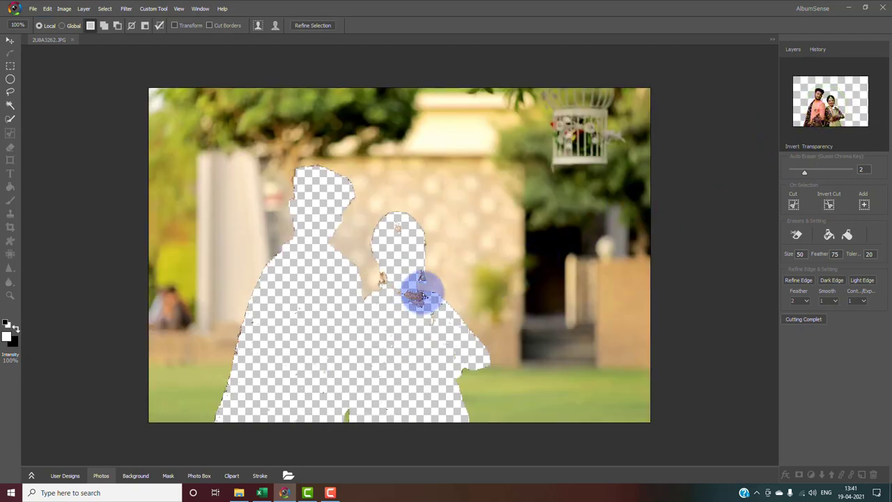
pyautogui.scroll(5, 416, 296)
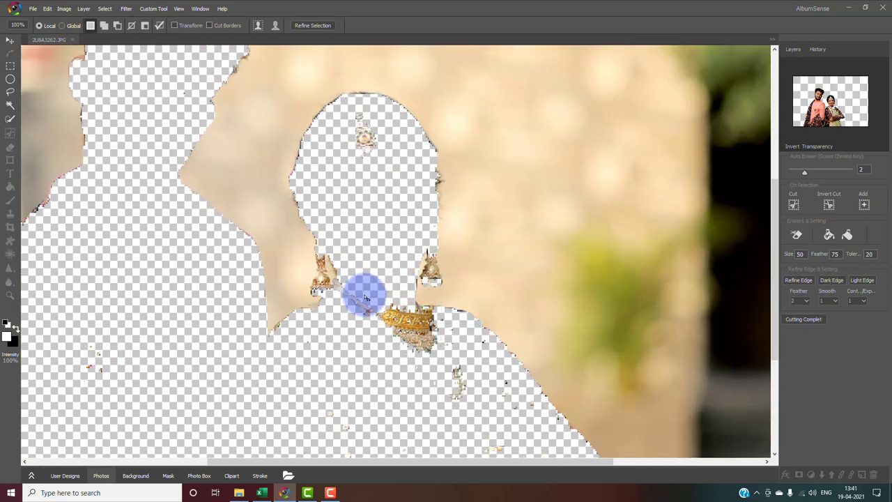
pyautogui.scroll(4, 364, 298)
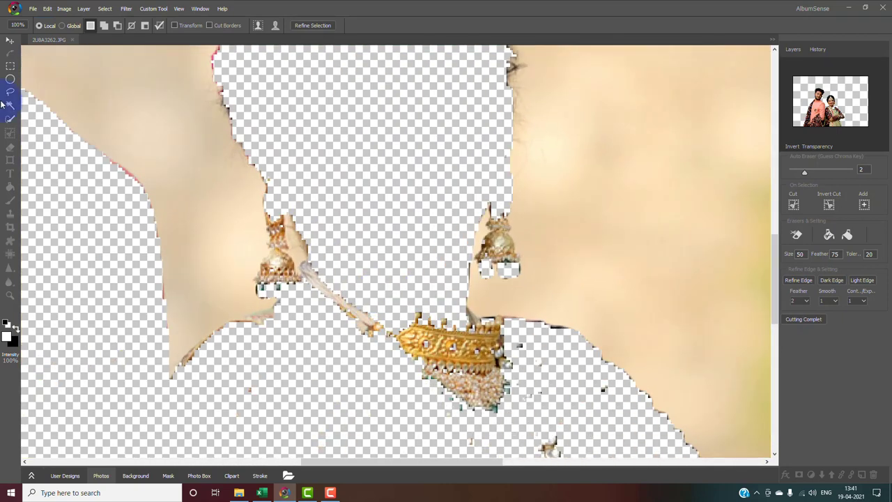
# Try to cut the leftover necklace pieces out of the inverted view with a loose freehand selection around them.
pyautogui.click(10, 92)
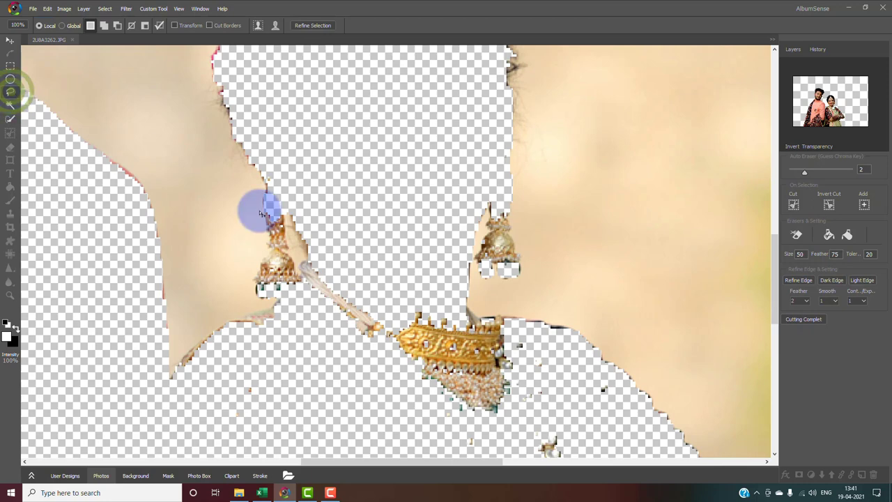
pyautogui.click(308, 261)
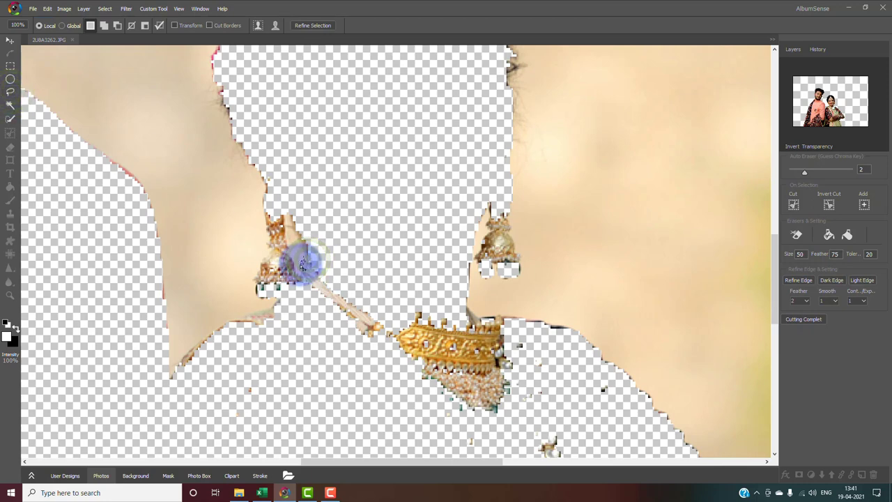
pyautogui.moveTo(301, 273)
pyautogui.mouseDown()
pyautogui.moveTo(322, 330)
pyautogui.moveTo(376, 401)
pyautogui.moveTo(457, 448)
pyautogui.moveTo(487, 450)
pyautogui.moveTo(524, 433)
pyautogui.moveTo(551, 369)
pyautogui.mouseUp()
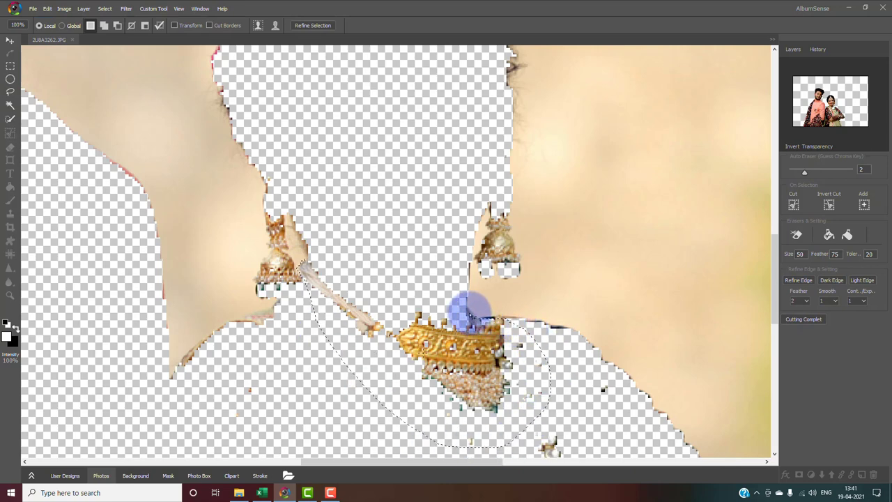
pyautogui.moveTo(459, 306); pyautogui.dragTo(360, 244)
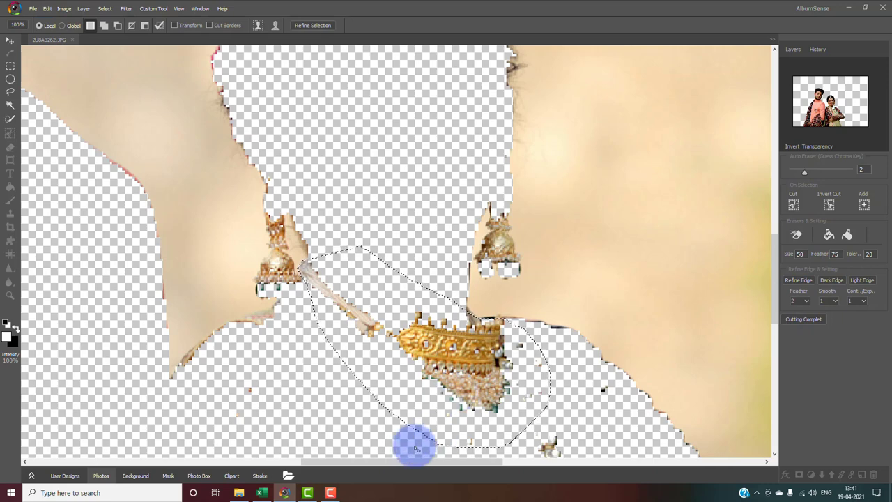
pyautogui.click(794, 206)
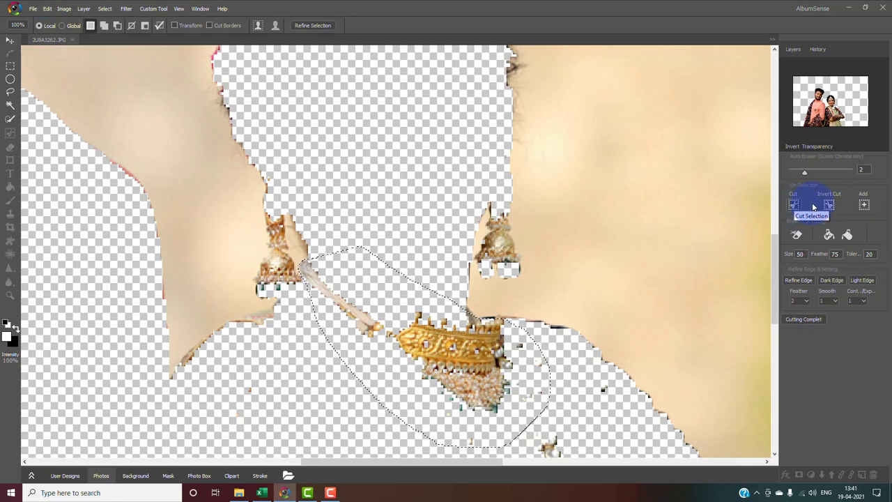
# Return to the normal cutout view, outline the woman's necklace area freehand and add its missing parts back to the cutout.
pyautogui.click(825, 122)
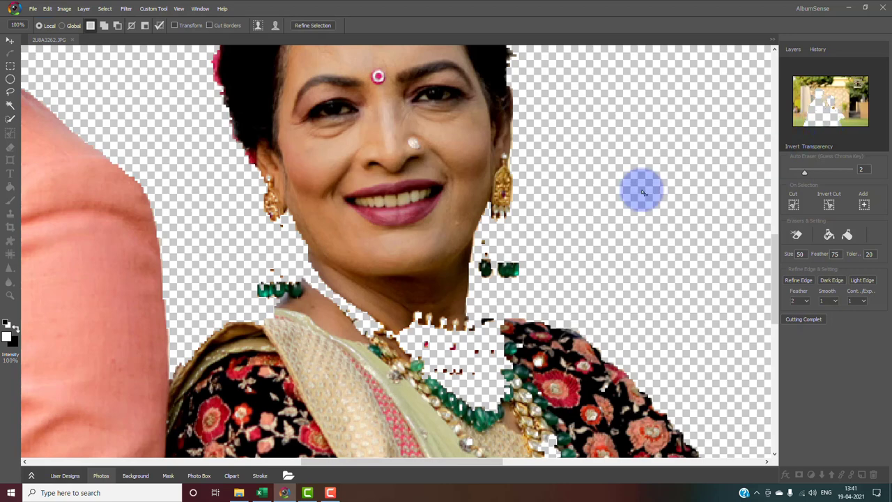
pyautogui.click(10, 91)
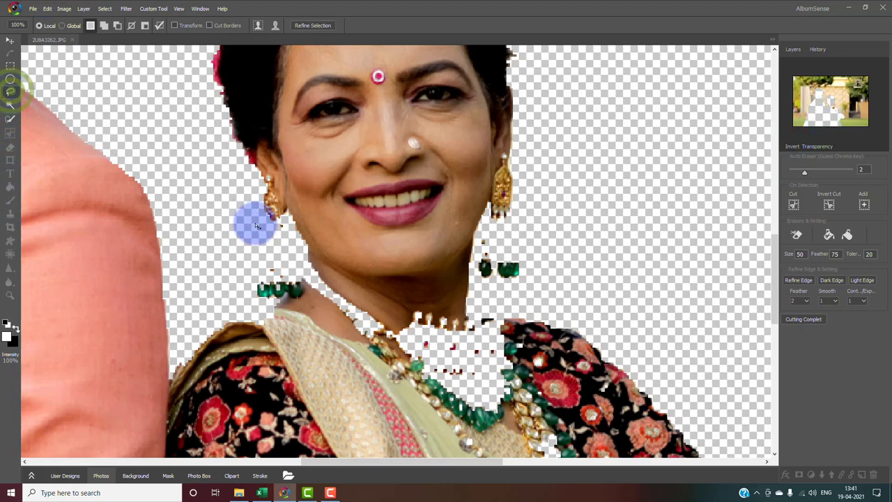
pyautogui.click(307, 259)
pyautogui.moveTo(307, 259)
pyautogui.mouseDown()
pyautogui.moveTo(310, 309)
pyautogui.moveTo(409, 452)
pyautogui.moveTo(459, 472)
pyautogui.moveTo(545, 419)
pyautogui.moveTo(592, 427)
pyautogui.moveTo(605, 386)
pyautogui.moveTo(591, 327)
pyautogui.moveTo(558, 270)
pyautogui.moveTo(508, 234)
pyautogui.moveTo(471, 231)
pyautogui.moveTo(350, 178)
pyautogui.mouseUp()
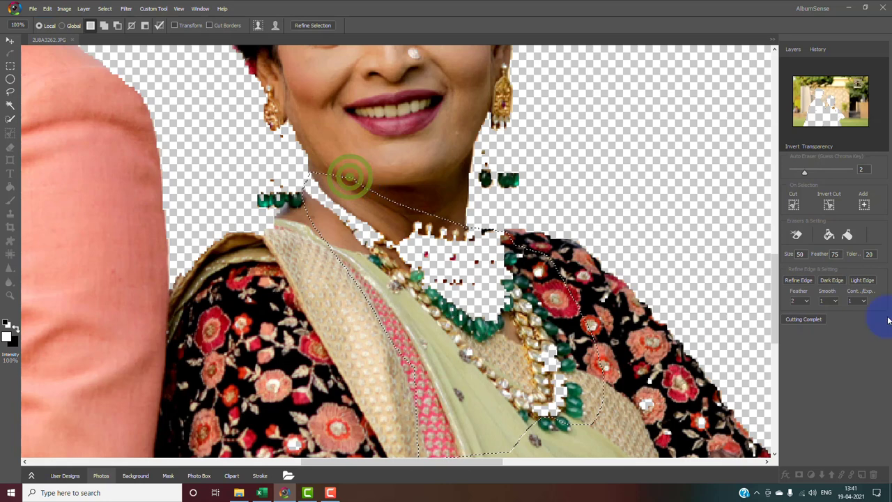
pyautogui.click(864, 203)
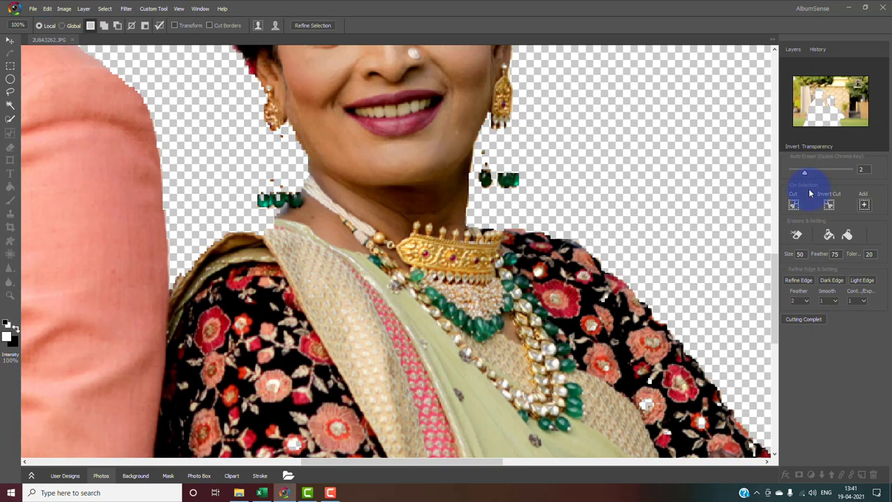
# In the inverted view, trace the leftover bell of the woman's earring on the photo's right side and cut it out.
pyautogui.click(822, 112)
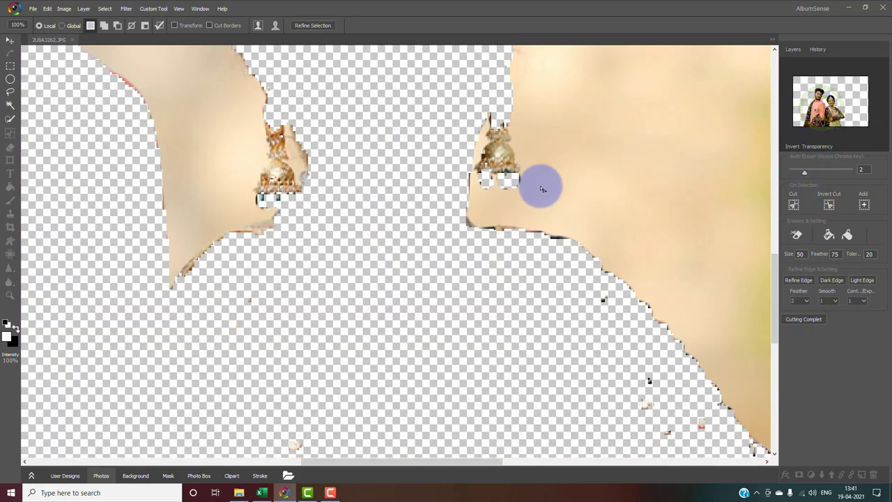
pyautogui.scroll(3, 541, 187)
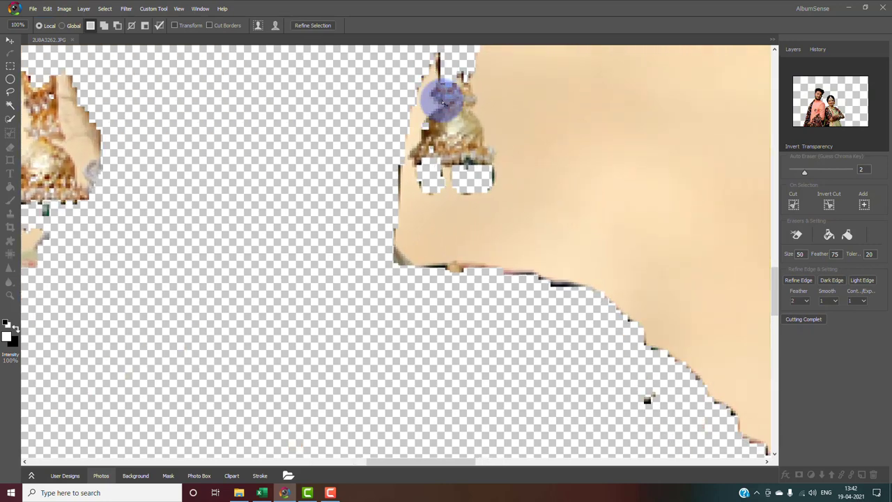
pyautogui.click(10, 91)
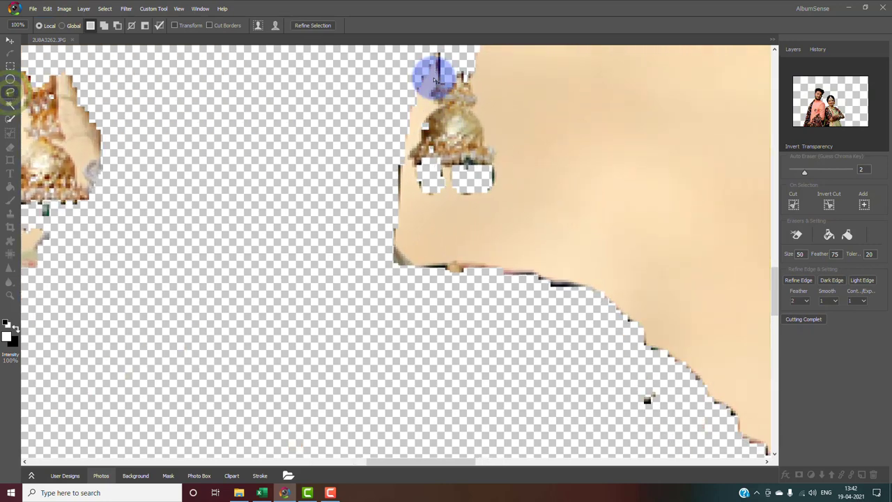
pyautogui.moveTo(424, 76)
pyautogui.mouseDown()
pyautogui.moveTo(437, 105)
pyautogui.moveTo(418, 119)
pyautogui.moveTo(420, 142)
pyautogui.moveTo(404, 151)
pyautogui.moveTo(422, 187)
pyautogui.moveTo(427, 163)
pyautogui.moveTo(450, 174)
pyautogui.moveTo(492, 169)
pyautogui.moveTo(493, 151)
pyautogui.moveTo(481, 144)
pyautogui.moveTo(470, 104)
pyautogui.moveTo(472, 75)
pyautogui.mouseUp()
pyautogui.click(460, 55)
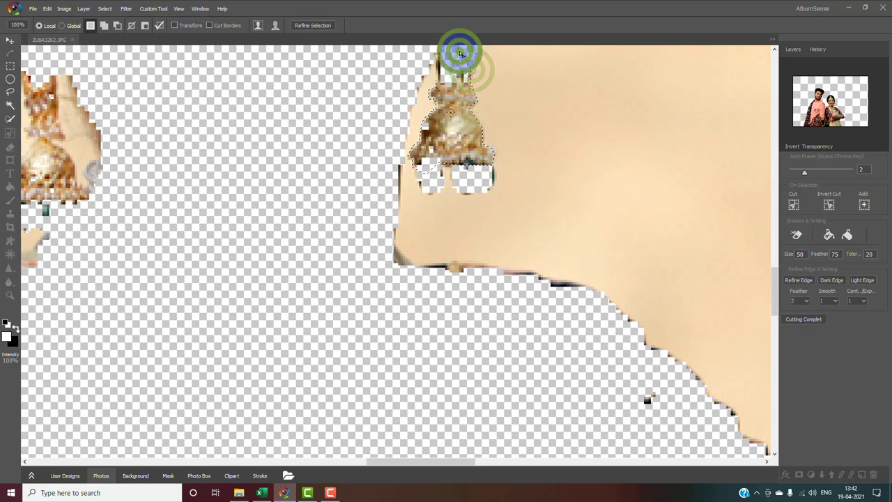
pyautogui.click(484, 174)
pyautogui.click(470, 134)
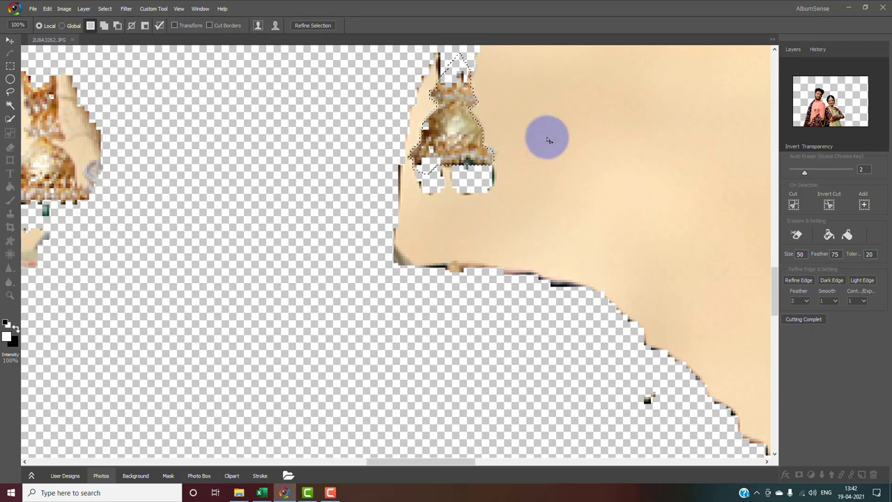
pyautogui.click(794, 205)
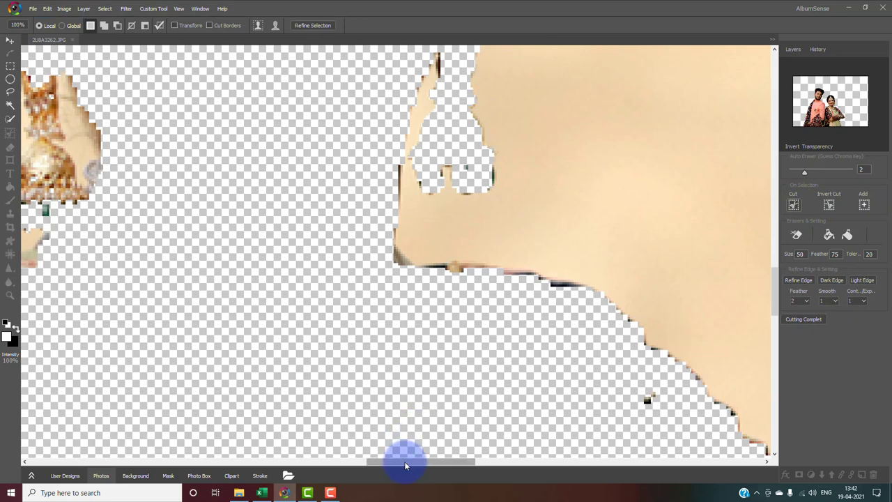
# Trace the leftover part of the woman's other earring, on the photo's left side, and cut it out of the inverted view.
pyautogui.moveTo(404, 461); pyautogui.dragTo(336, 463)
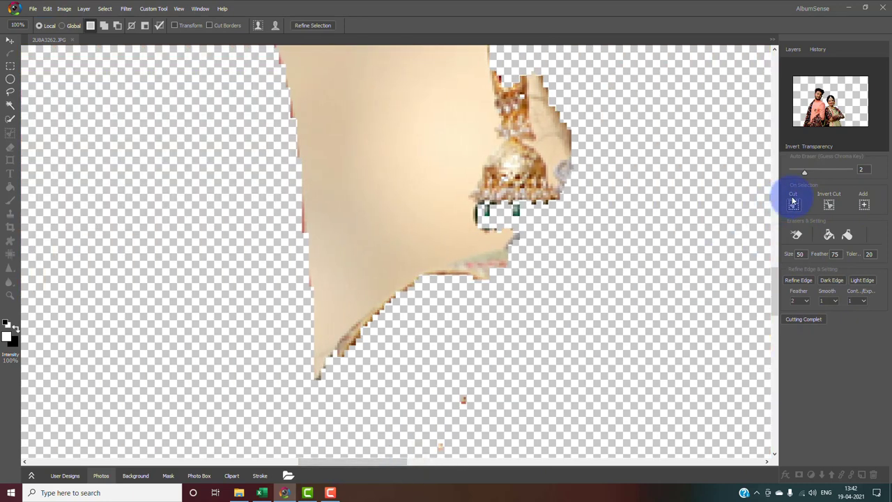
pyautogui.click(10, 92)
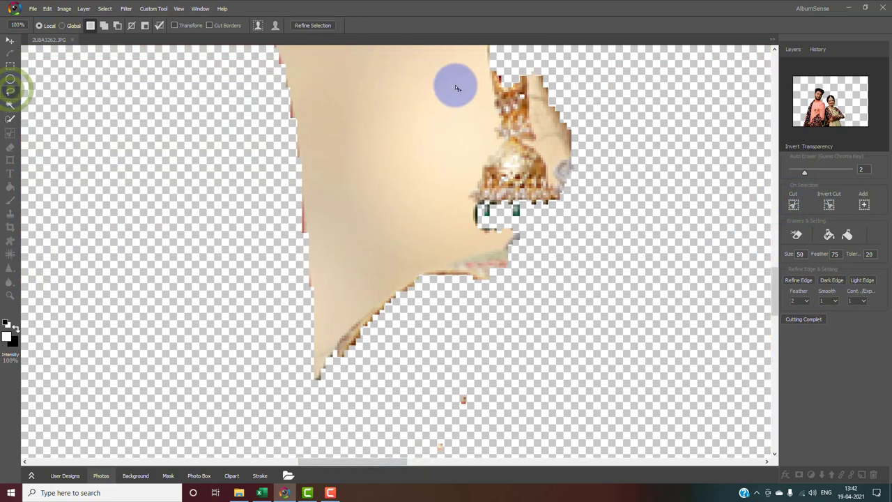
pyautogui.moveTo(491, 72); pyautogui.dragTo(496, 105)
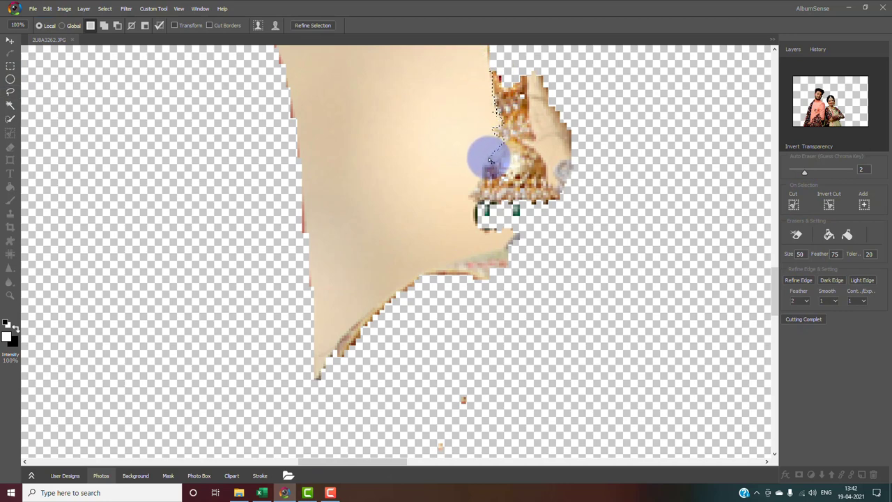
pyautogui.moveTo(480, 183)
pyautogui.mouseDown()
pyautogui.moveTo(476, 232)
pyautogui.moveTo(496, 238)
pyautogui.moveTo(543, 229)
pyautogui.moveTo(556, 217)
pyautogui.moveTo(561, 192)
pyautogui.mouseUp()
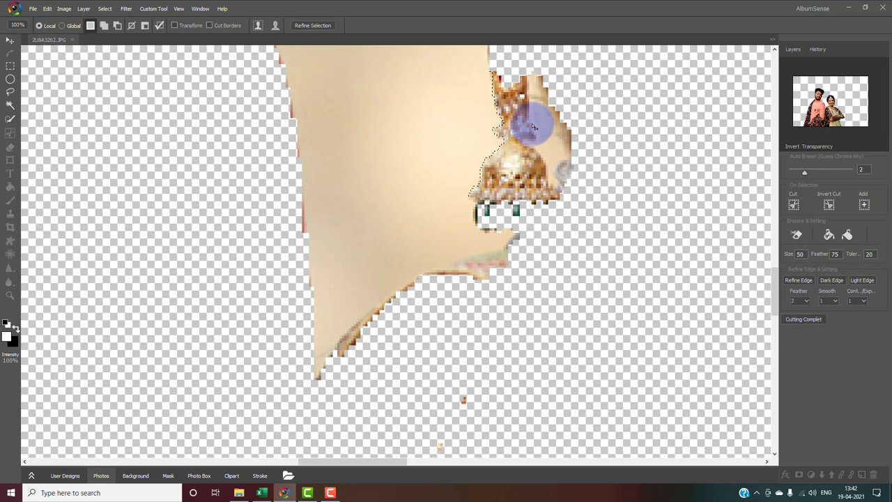
pyautogui.moveTo(529, 109); pyautogui.dragTo(511, 64)
pyautogui.click(793, 204)
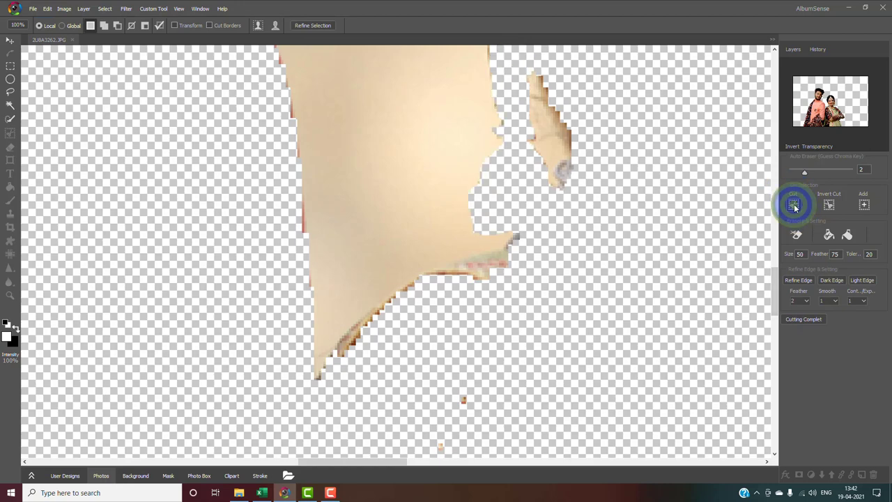
# Outline the leftover strip of saree and shoulder edge below the left-side earring and cut it out of the inverted view.
pyautogui.click(317, 379)
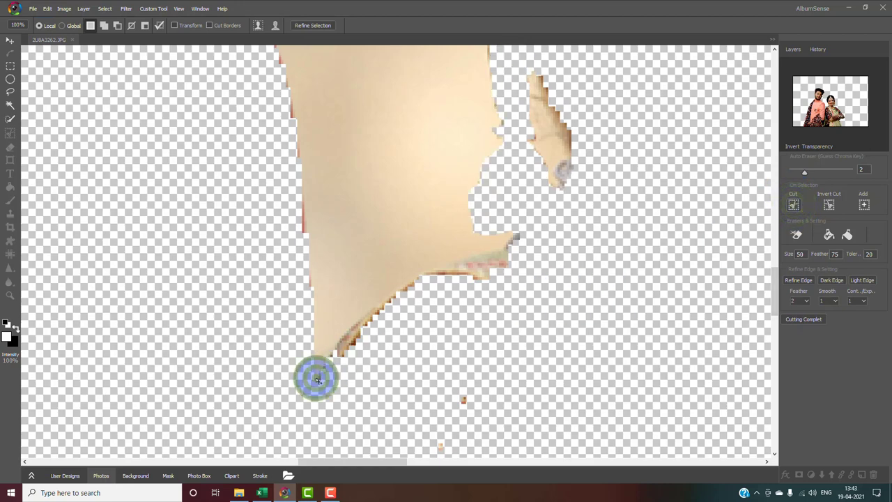
pyautogui.moveTo(317, 379)
pyautogui.mouseDown()
pyautogui.moveTo(328, 355)
pyautogui.moveTo(402, 283)
pyautogui.moveTo(453, 273)
pyautogui.moveTo(526, 232)
pyautogui.mouseUp()
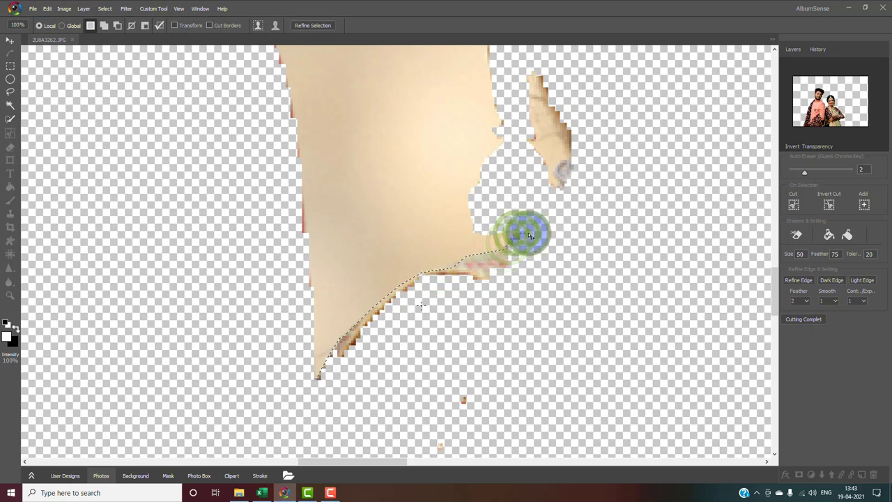
pyautogui.click(541, 339)
pyautogui.click(384, 406)
pyautogui.doubleClick(338, 406)
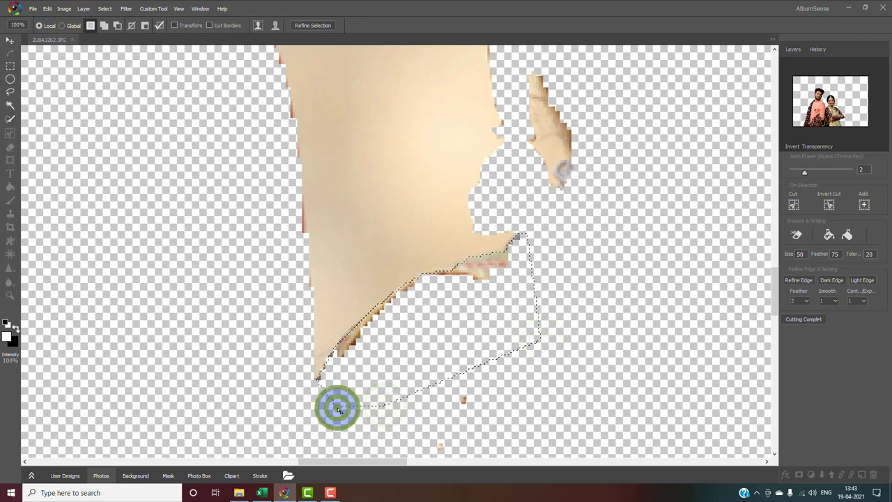
pyautogui.click(795, 205)
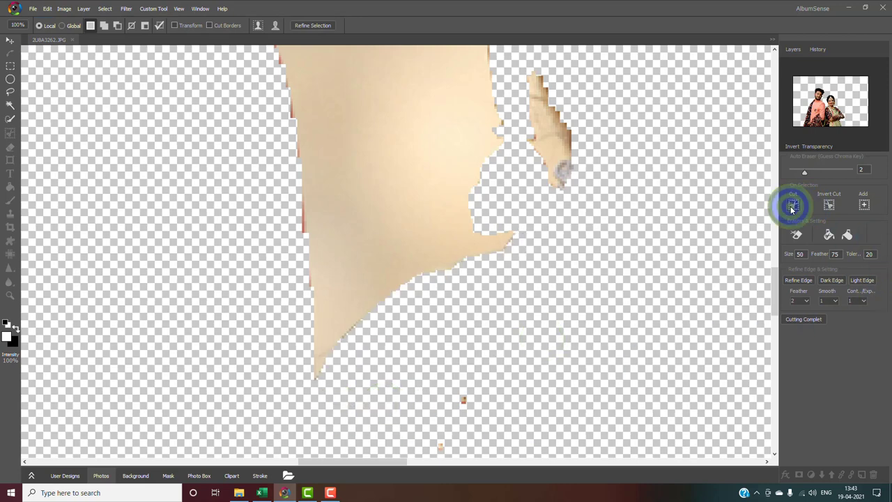
# Return to the normal cutout view and examine the woman's earrings, necklace and shoulder edge up close.
pyautogui.scroll(-3, 494, 342)
pyautogui.scroll(-5, 500, 339)
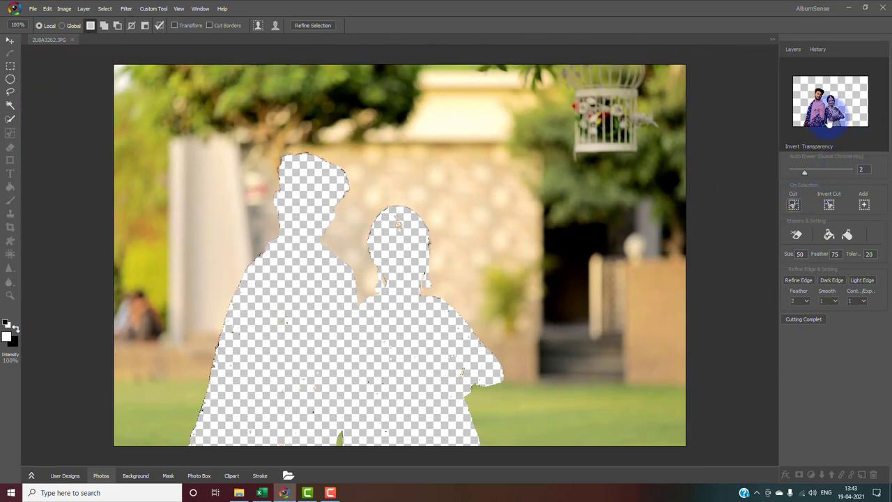
pyautogui.click(826, 116)
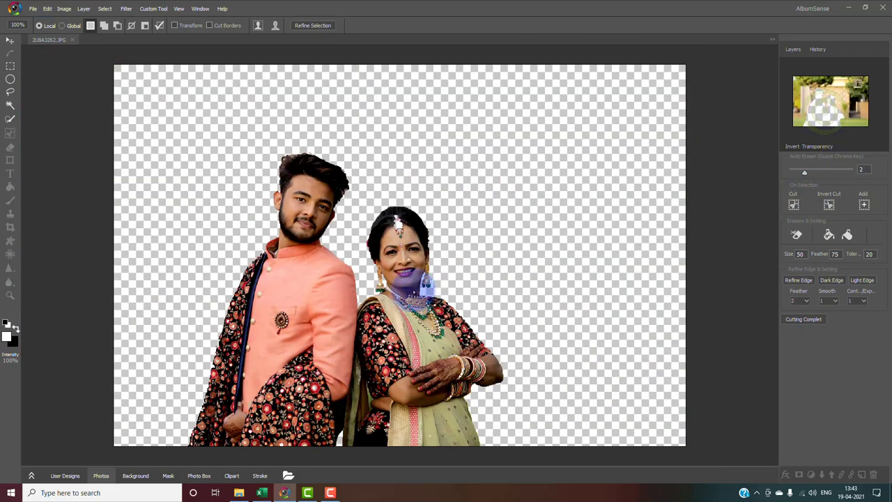
pyautogui.scroll(4, 367, 282)
pyautogui.scroll(4, 369, 286)
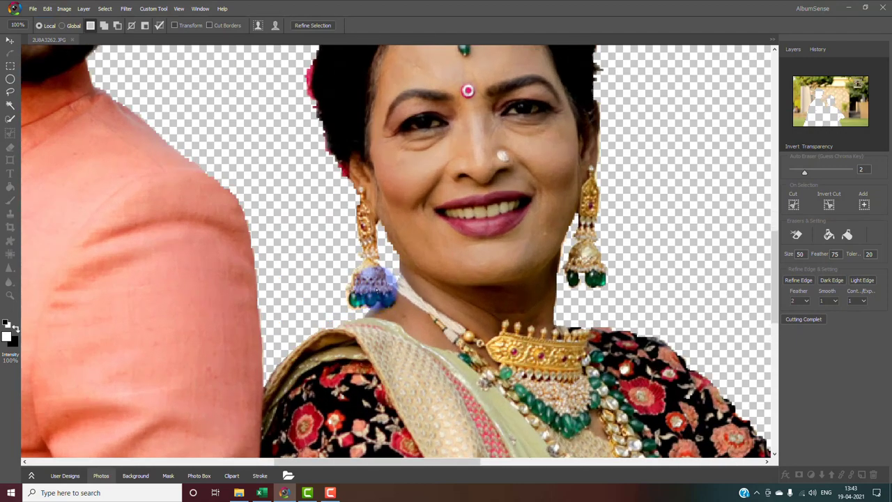
pyautogui.scroll(3, 347, 330)
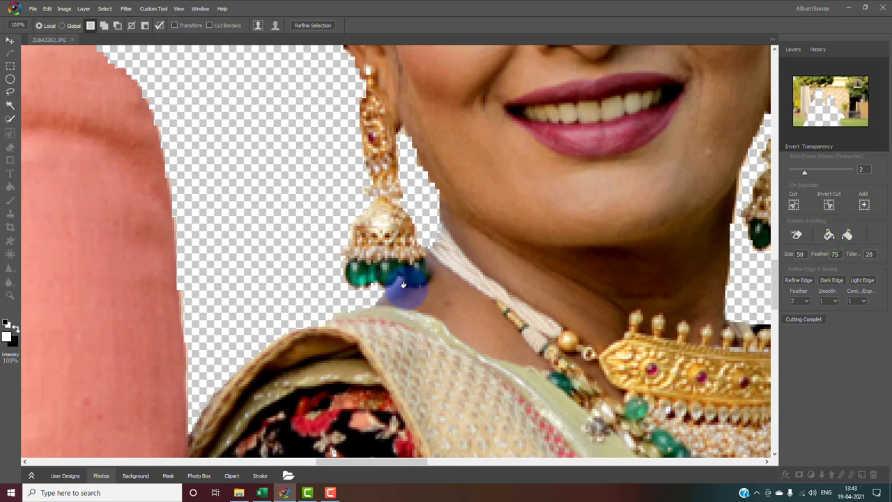
pyautogui.scroll(-2, 454, 284)
pyautogui.scroll(-2, 453, 284)
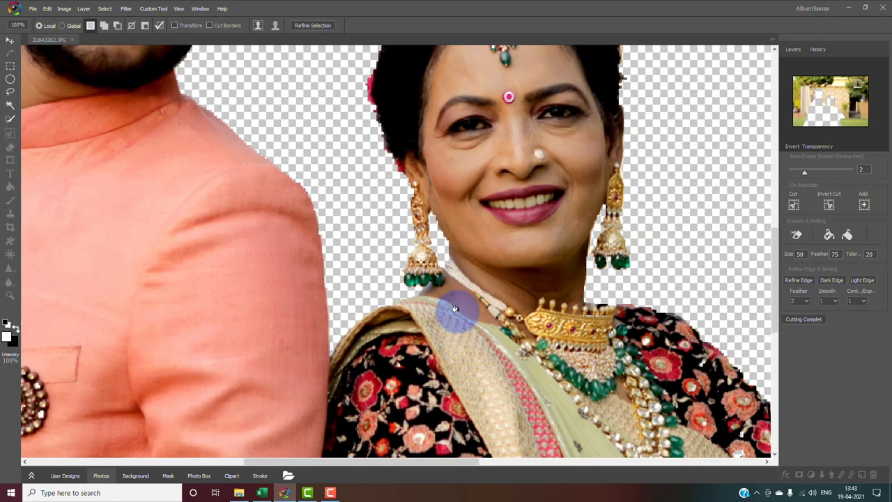
pyautogui.scroll(2, 533, 378)
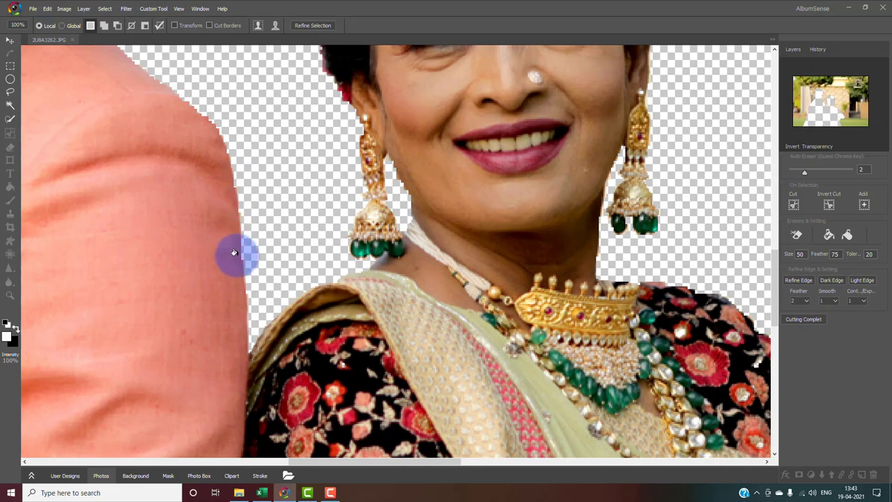
pyautogui.scroll(-3, 241, 298)
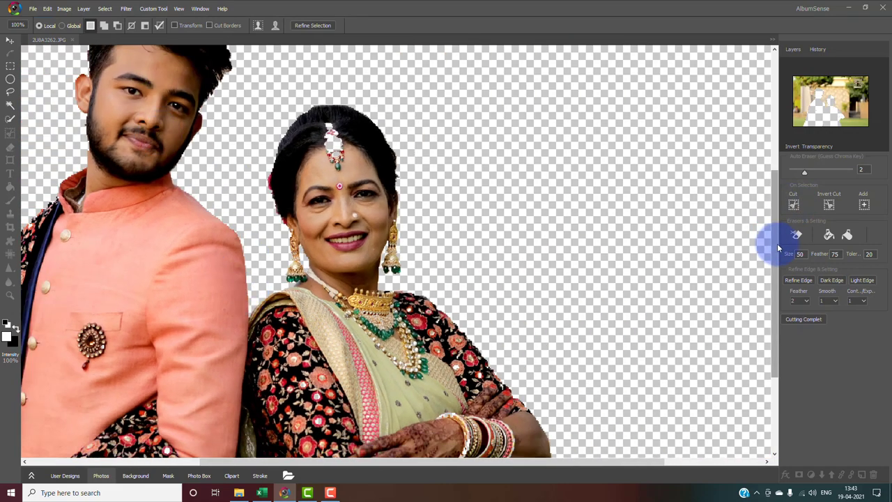
# Brush along the cutout edge at the upper back corner of the man's hair.
pyautogui.moveTo(776, 241); pyautogui.dragTo(776, 156)
pyautogui.scroll(5, 94, 173)
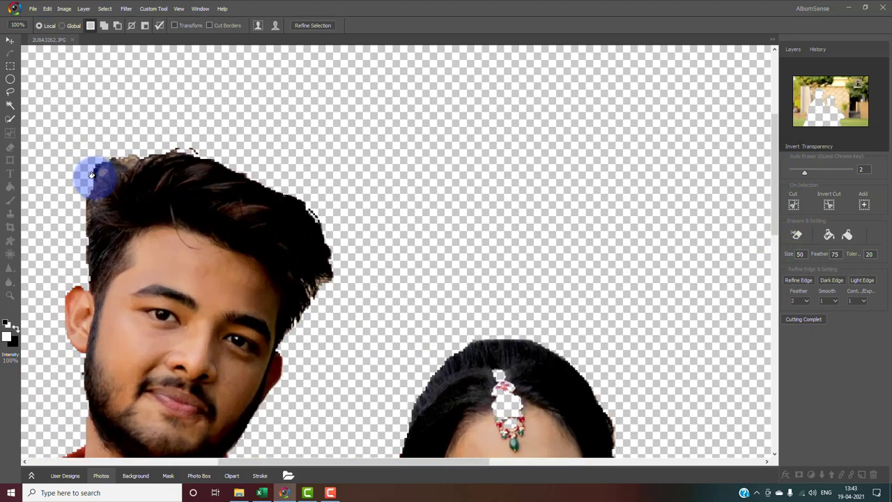
pyautogui.moveTo(103, 167)
pyautogui.mouseDown()
pyautogui.moveTo(150, 140)
pyautogui.moveTo(193, 137)
pyautogui.moveTo(168, 140)
pyautogui.mouseUp()
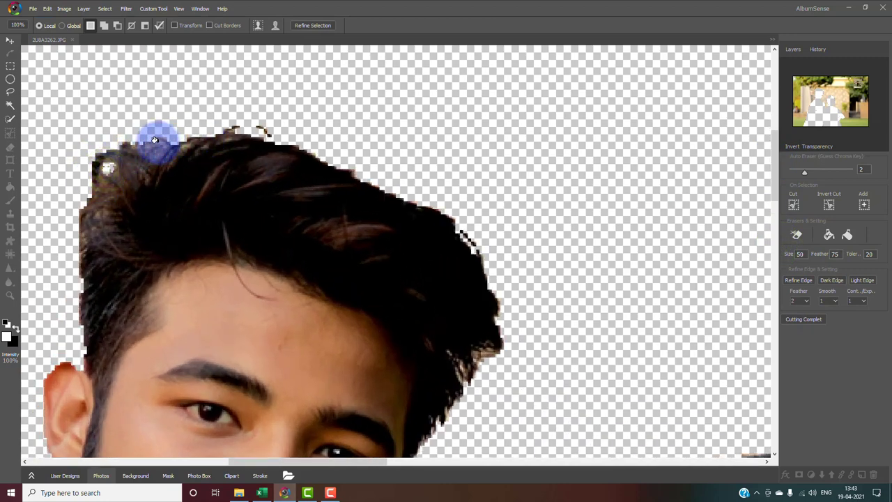
pyautogui.scroll(-4, 642, 345)
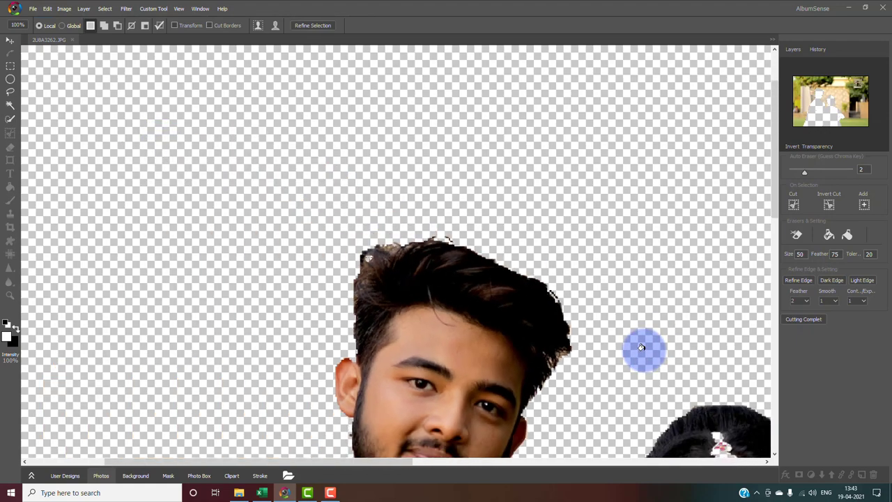
pyautogui.scroll(-1, 641, 346)
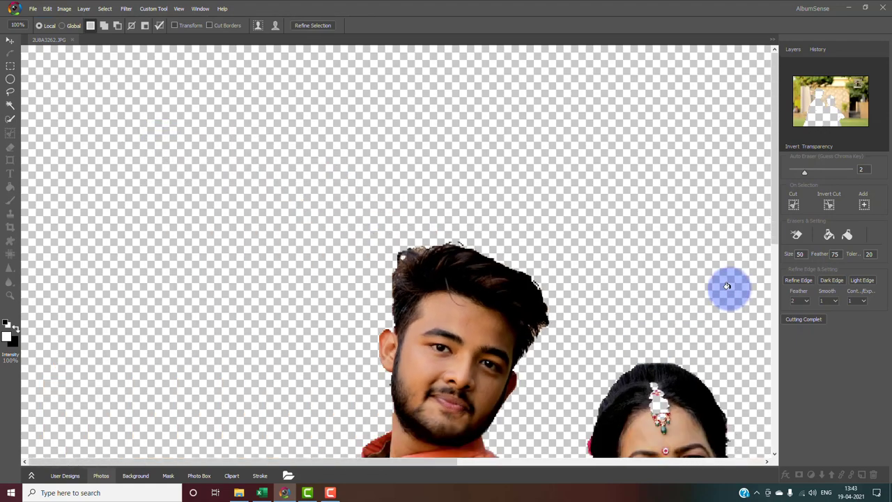
# Refine the edges of the couple's cutout with feather 1, smooth 1 and contract/expand 0.
pyautogui.click(777, 225)
pyautogui.click(776, 267)
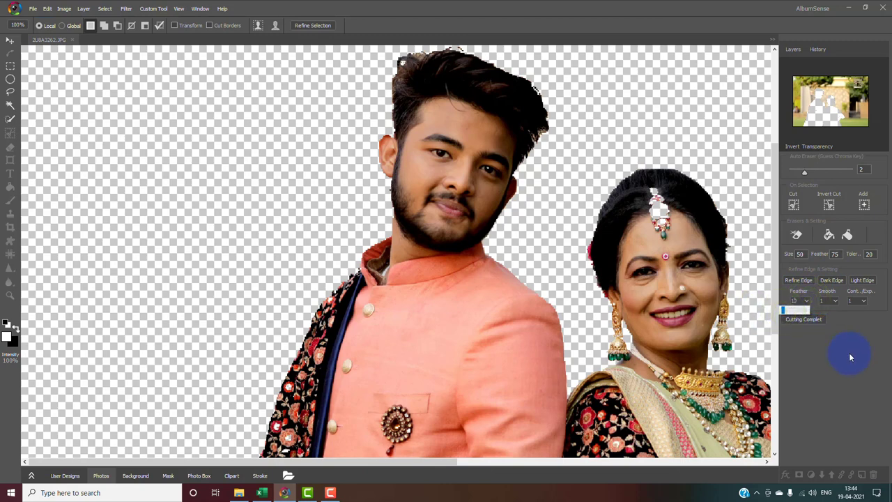
pyautogui.click(800, 373)
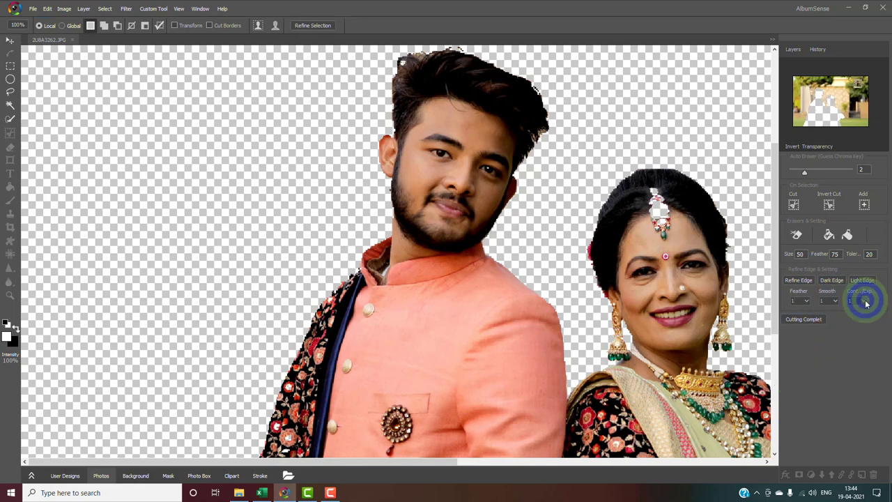
pyautogui.click(861, 338)
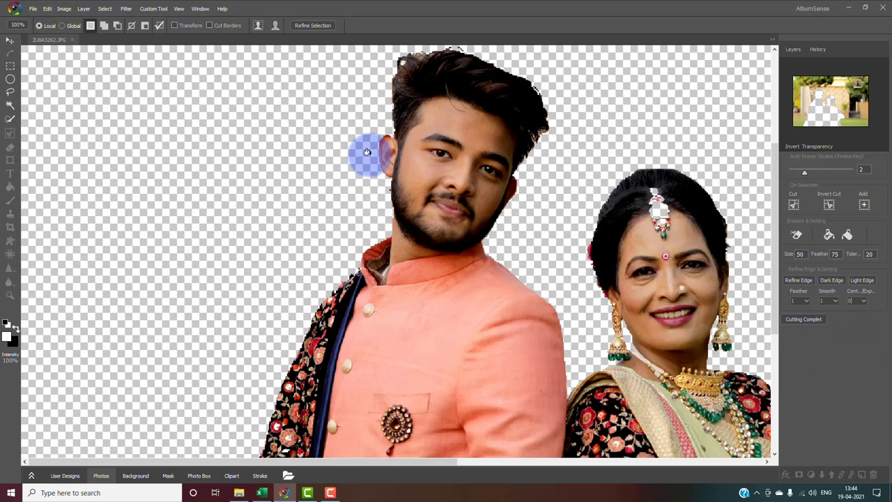
pyautogui.scroll(2, 432, 169)
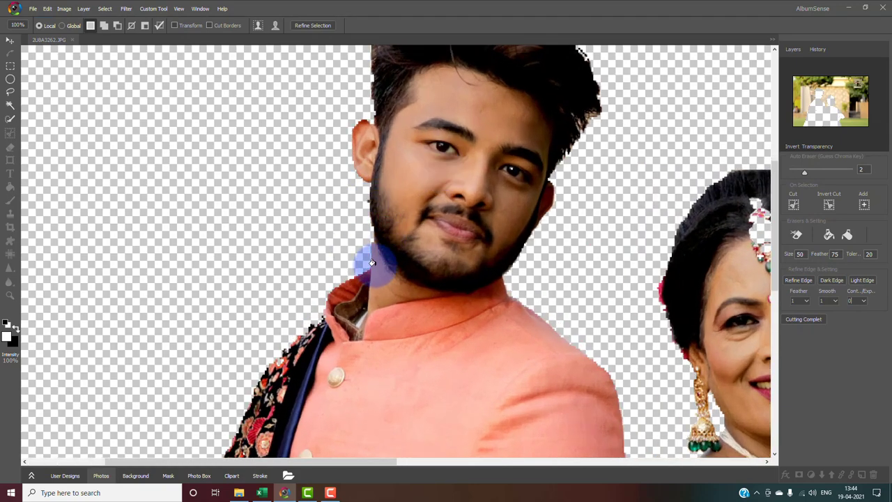
pyautogui.click(801, 282)
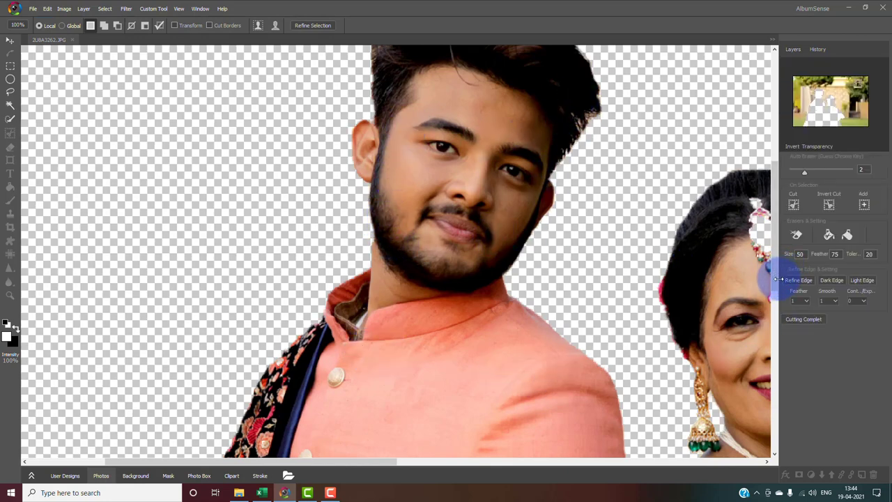
# Trace the missing centre of the woman's forehead ornament with the lasso and add it back to the cutout.
pyautogui.scroll(-1, 778, 288)
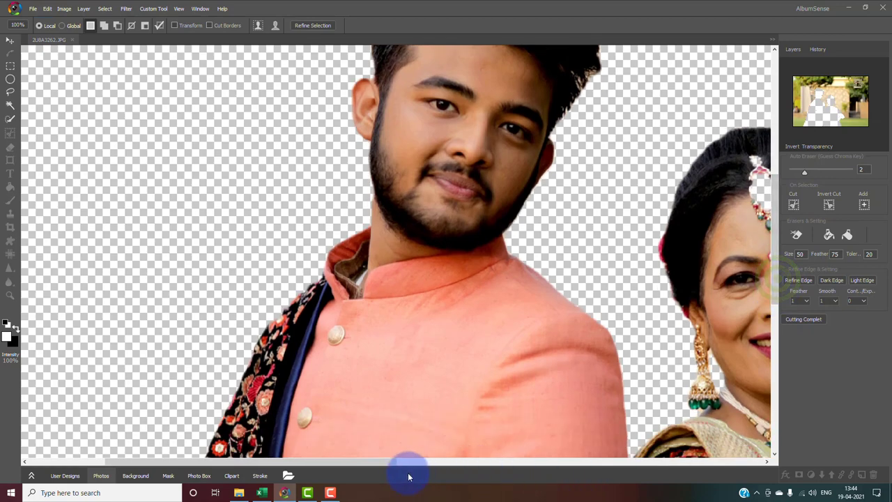
pyautogui.moveTo(378, 463); pyautogui.dragTo(474, 466)
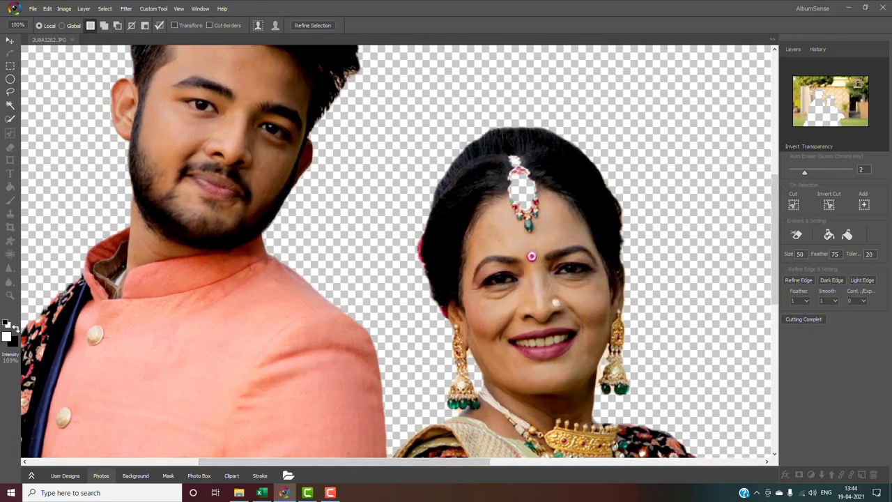
pyautogui.click(12, 93)
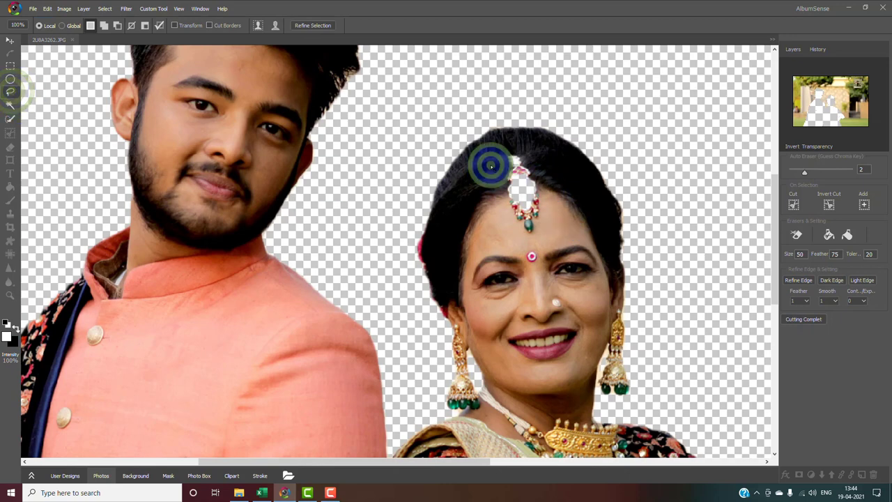
pyautogui.moveTo(489, 166)
pyautogui.mouseDown()
pyautogui.moveTo(516, 252)
pyautogui.moveTo(548, 249)
pyautogui.moveTo(559, 203)
pyautogui.moveTo(547, 170)
pyautogui.moveTo(522, 144)
pyautogui.moveTo(491, 154)
pyautogui.mouseUp()
pyautogui.click(864, 203)
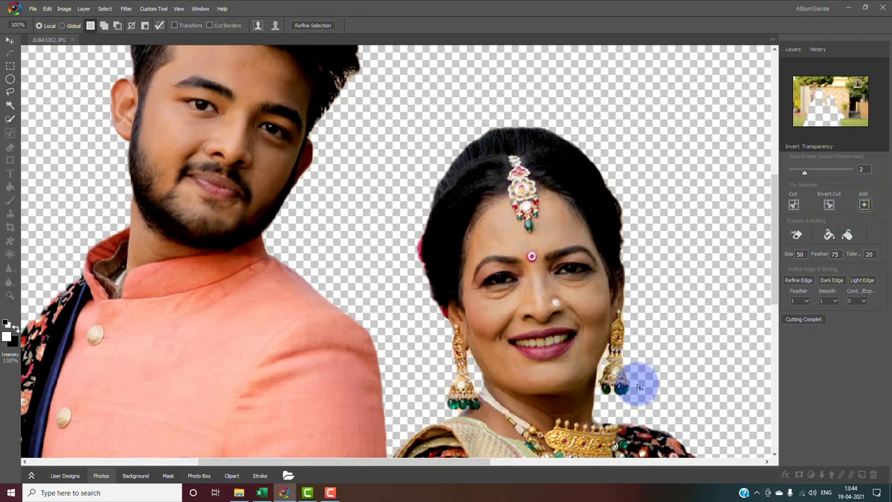
# Brush the cutout around the bell of the woman's earring on the photo's right side to clean up its shape.
pyautogui.scroll(3, 634, 383)
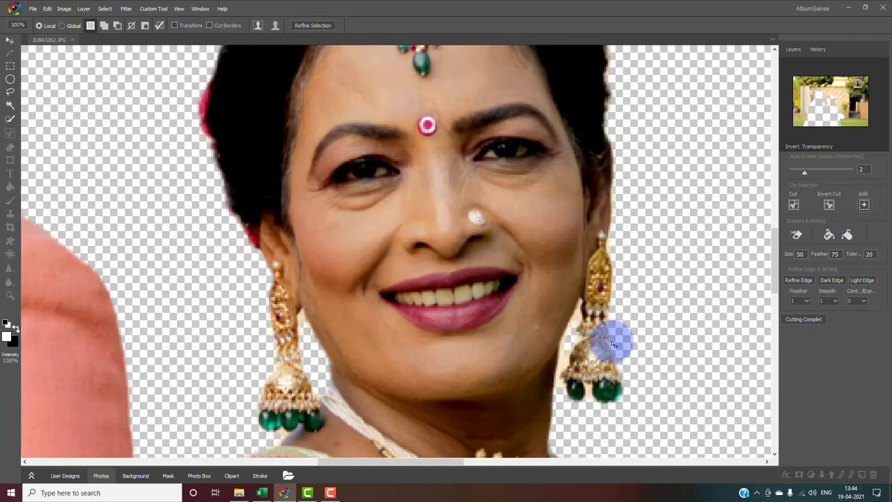
pyautogui.click(828, 235)
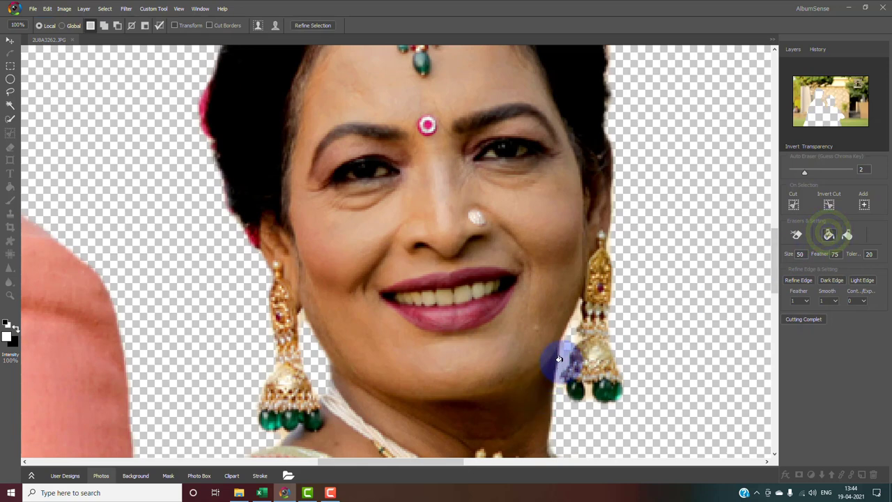
pyautogui.moveTo(558, 358); pyautogui.dragTo(583, 386)
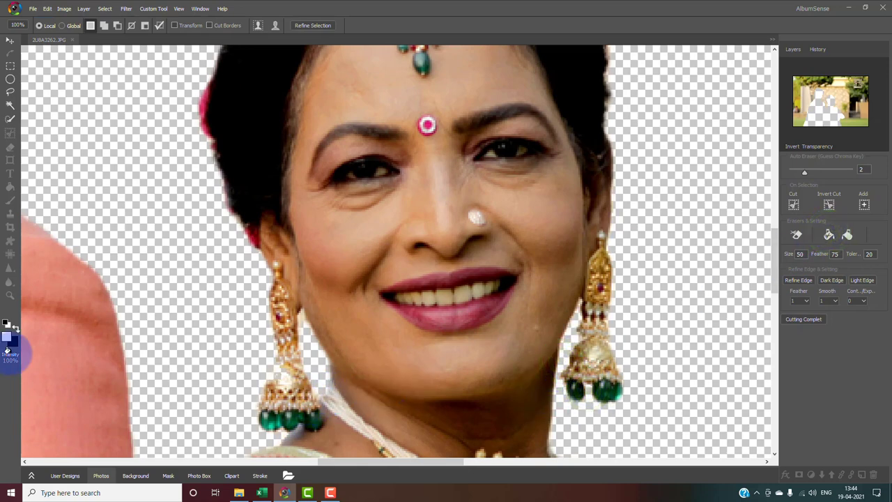
# Outline the missing upper part of the bell on the woman's left-side earring and add it back to the cutout.
pyautogui.click(10, 91)
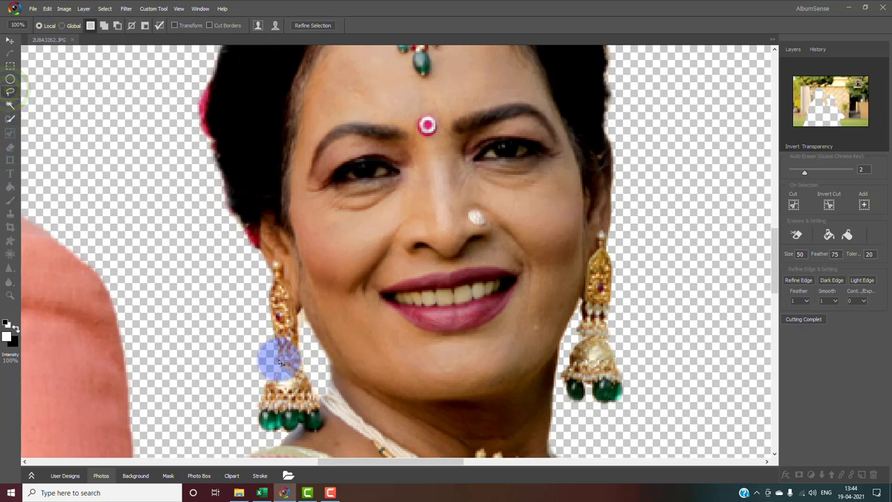
pyautogui.moveTo(272, 385)
pyautogui.mouseDown()
pyautogui.moveTo(294, 382)
pyautogui.moveTo(303, 365)
pyautogui.moveTo(295, 348)
pyautogui.mouseUp()
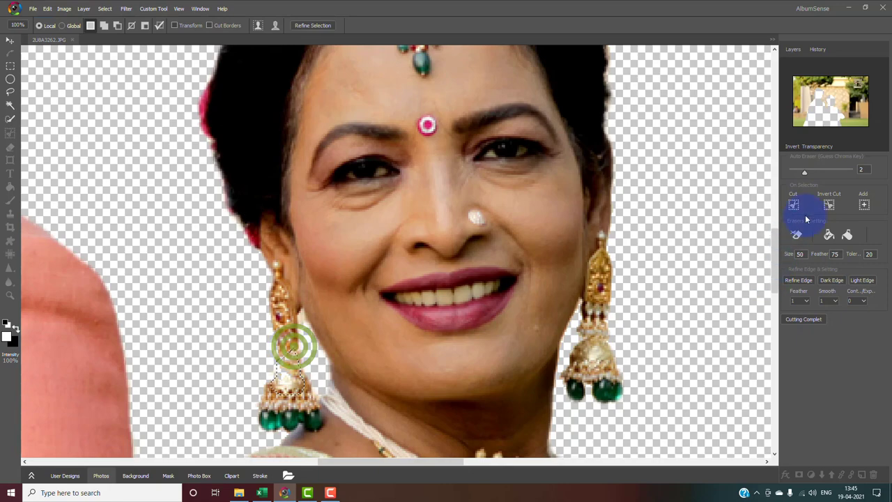
pyautogui.click(863, 204)
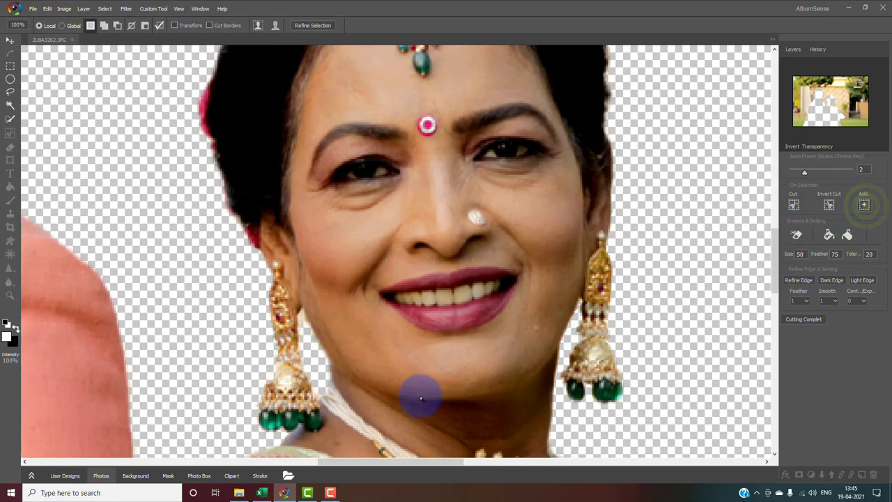
# Check the lower clothing and the whole couple, and complete the cutting into its own layer.
pyautogui.scroll(-3, 418, 392)
pyautogui.moveTo(773, 281); pyautogui.dragTo(773, 446)
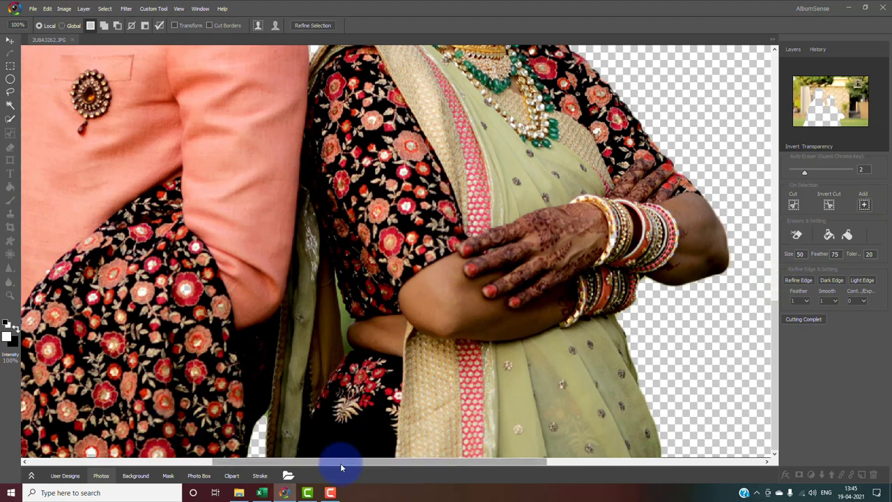
pyautogui.moveTo(310, 462); pyautogui.dragTo(219, 460)
pyautogui.scroll(-4, 529, 354)
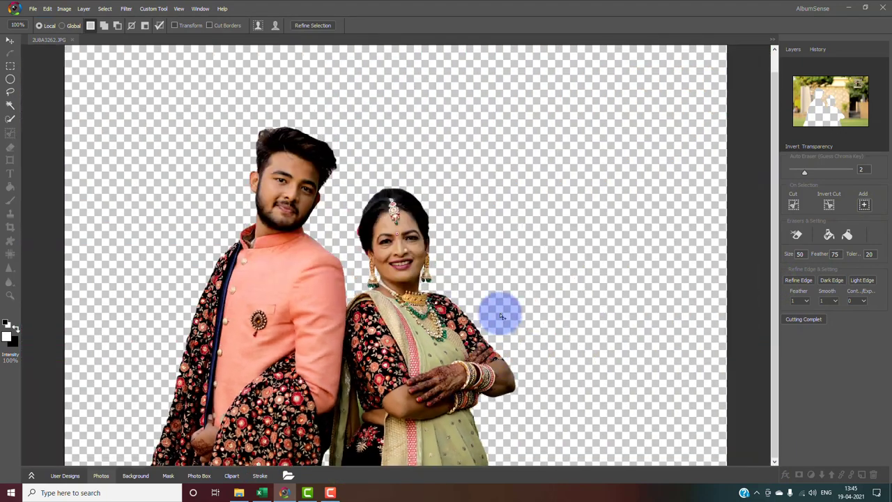
pyautogui.click(775, 263)
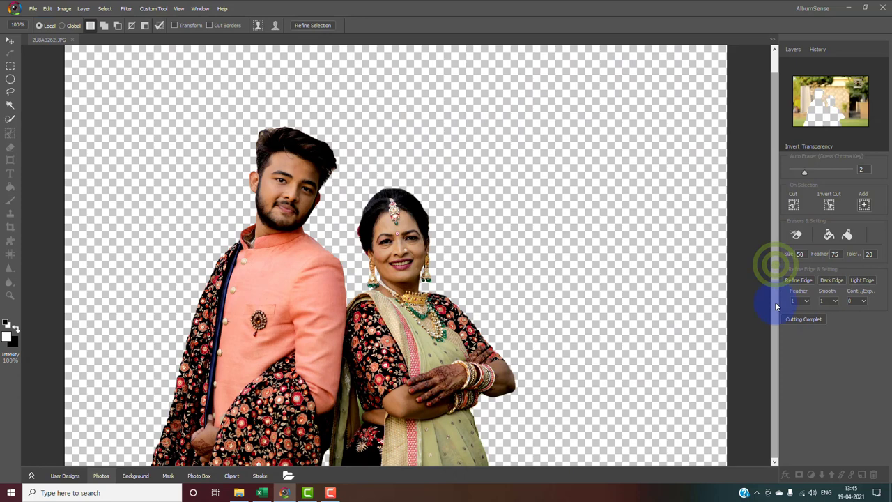
pyautogui.click(805, 320)
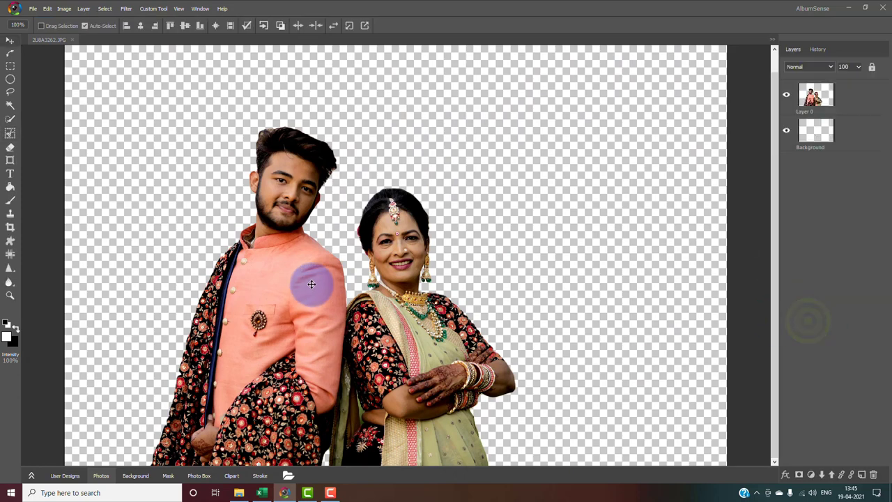
# Shift the couple on the canvas and try the green gradient and the two dark grey striped backgrounds behind them.
pyautogui.moveTo(310, 314); pyautogui.dragTo(369, 269)
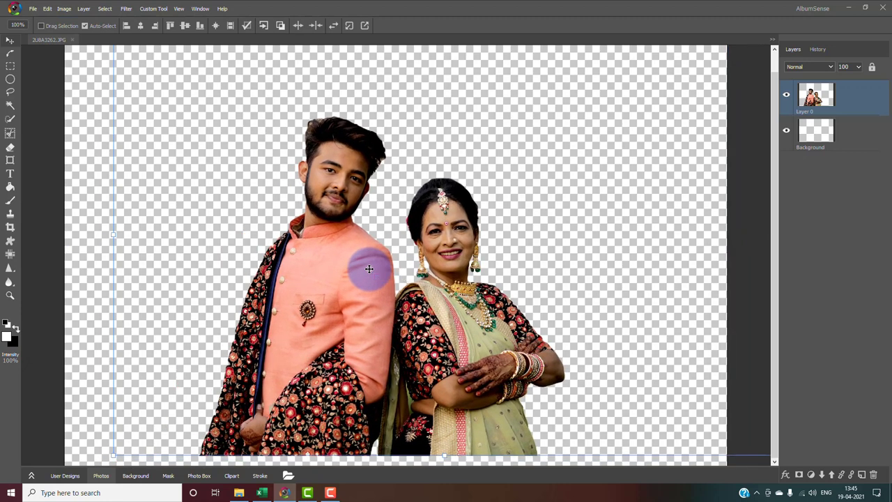
pyautogui.click(136, 475)
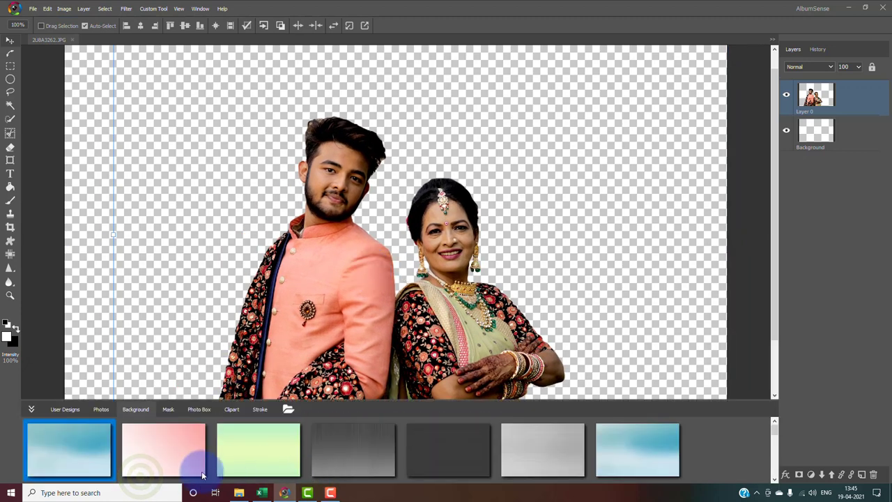
pyautogui.click(239, 454)
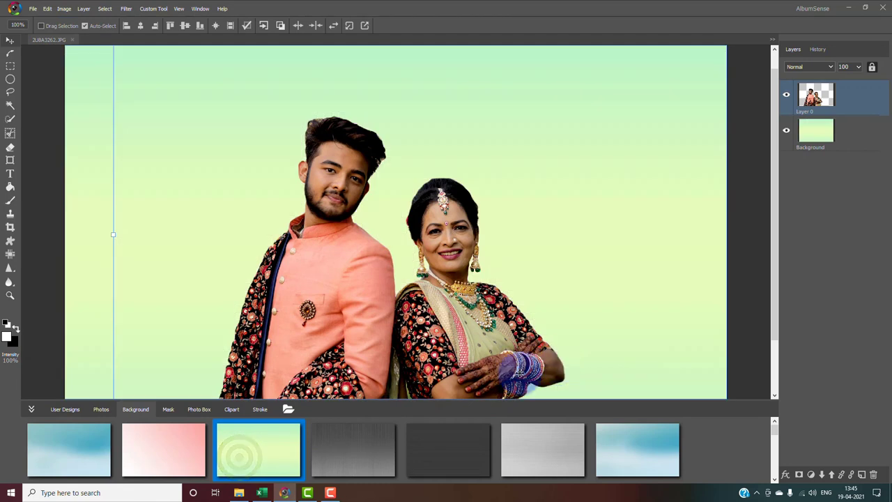
pyautogui.click(362, 456)
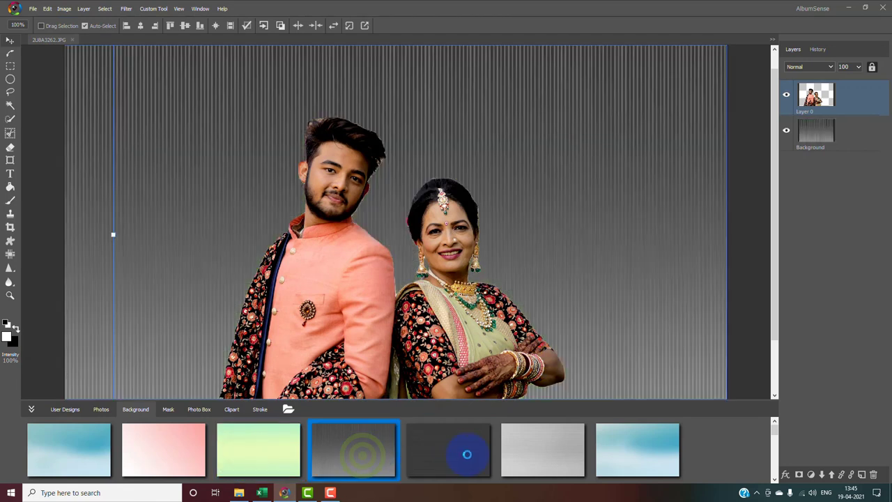
pyautogui.click(457, 459)
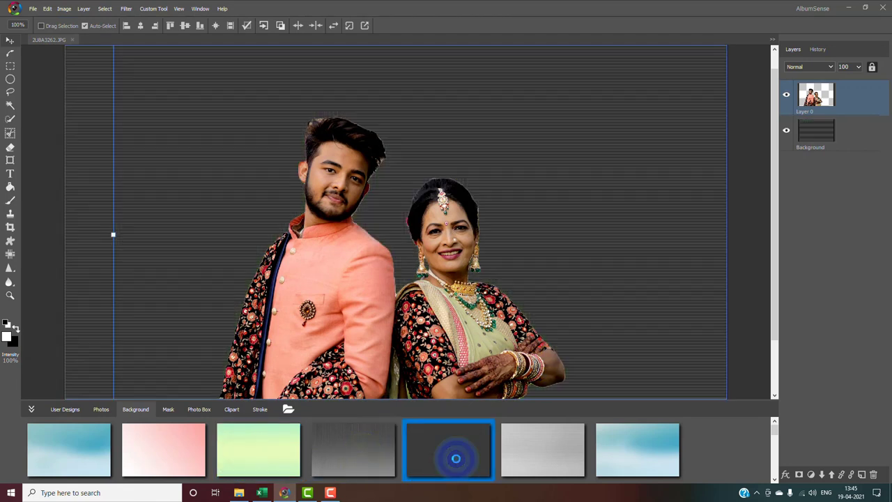
# Apply the light grey horizontally striped background and move the couple's layer back into alignment with the canvas edges.
pyautogui.click(524, 449)
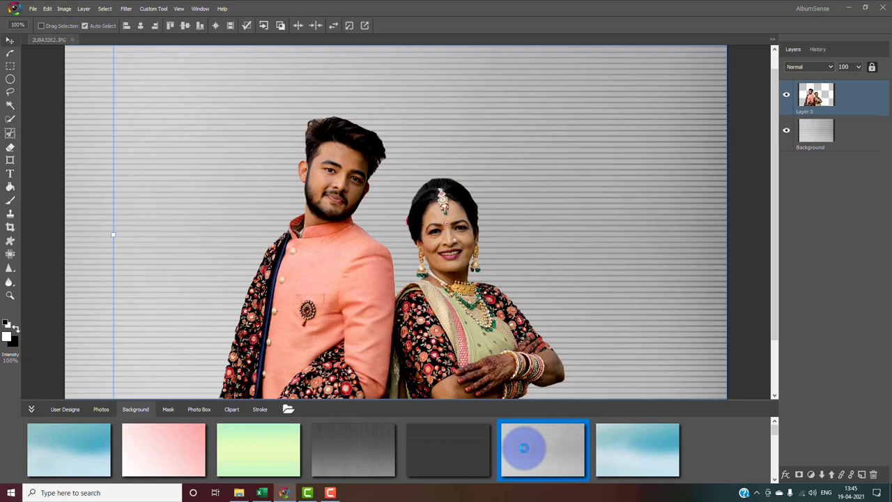
pyautogui.click(461, 303)
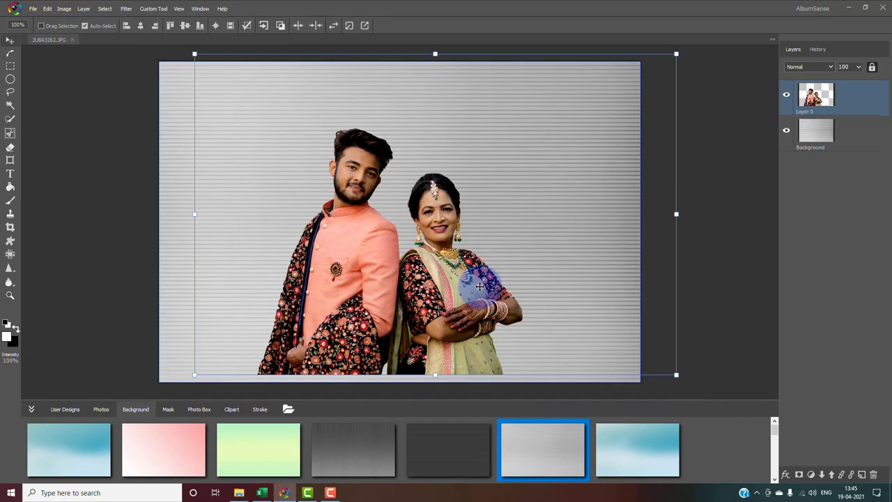
pyautogui.moveTo(461, 303); pyautogui.dragTo(429, 309)
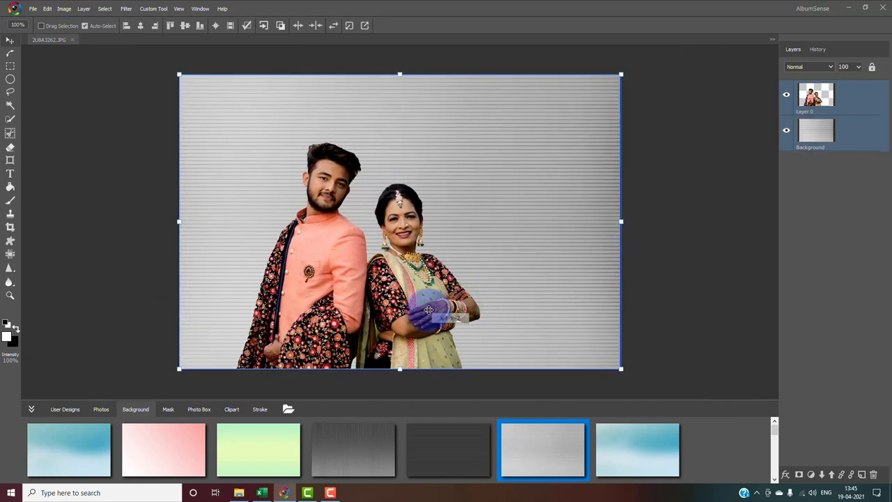
pyautogui.click(676, 279)
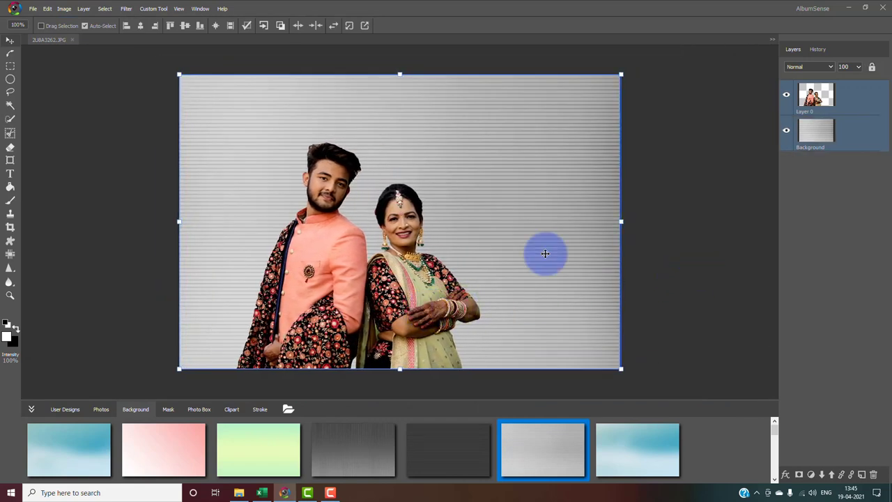
# Reopen the cutting tool and examine the background and bucket erasers, their size, feather and tolerance settings, and the edge contract/expand control.
pyautogui.click(10, 133)
pyautogui.click(828, 236)
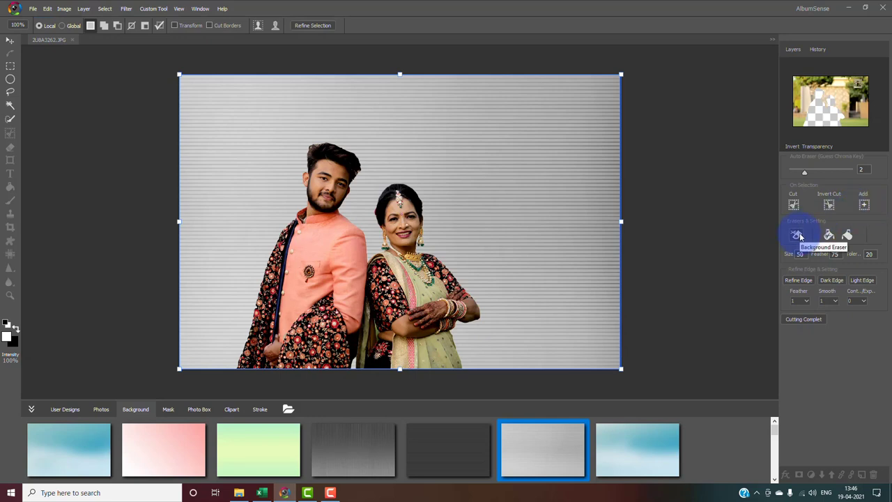
pyautogui.click(799, 235)
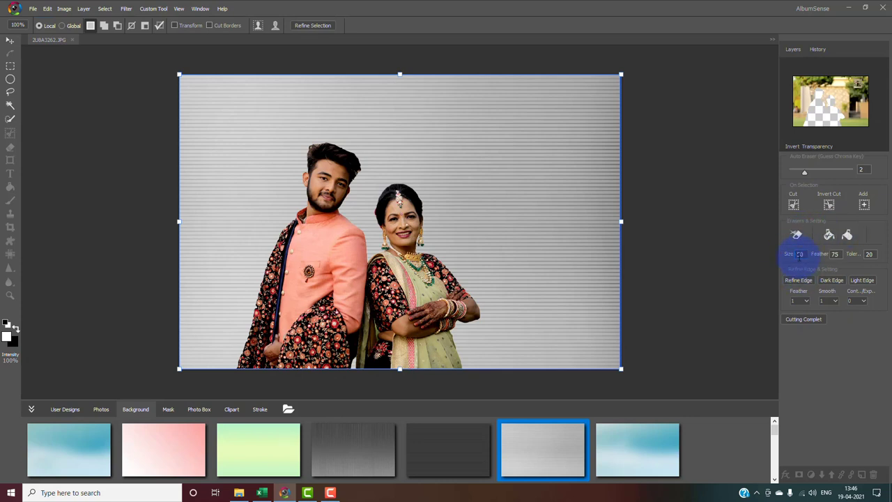
pyautogui.doubleClick(799, 255)
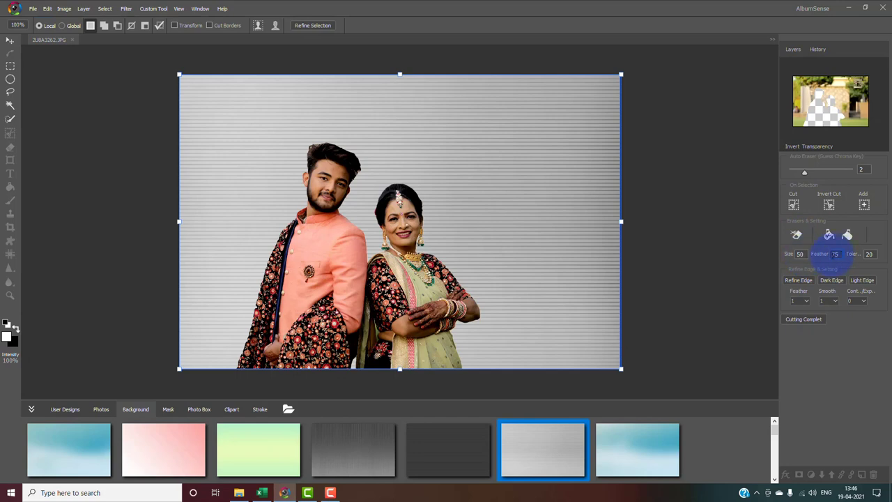
pyautogui.click(848, 237)
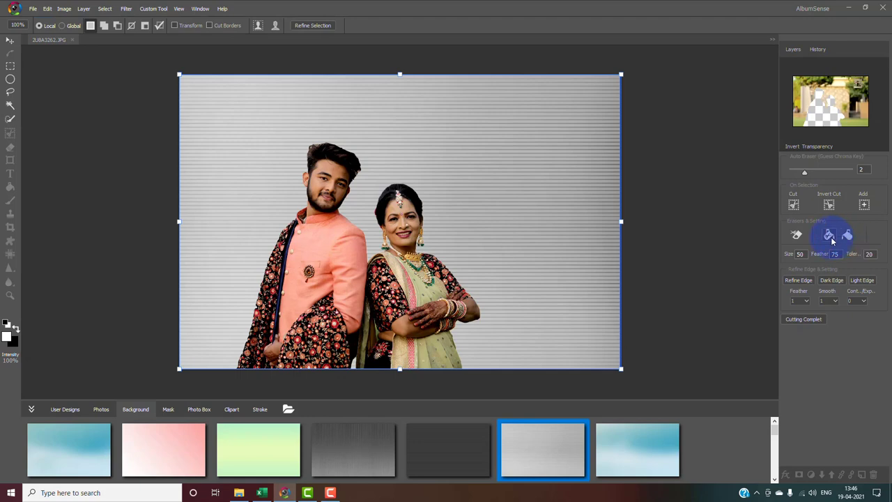
pyautogui.click(831, 236)
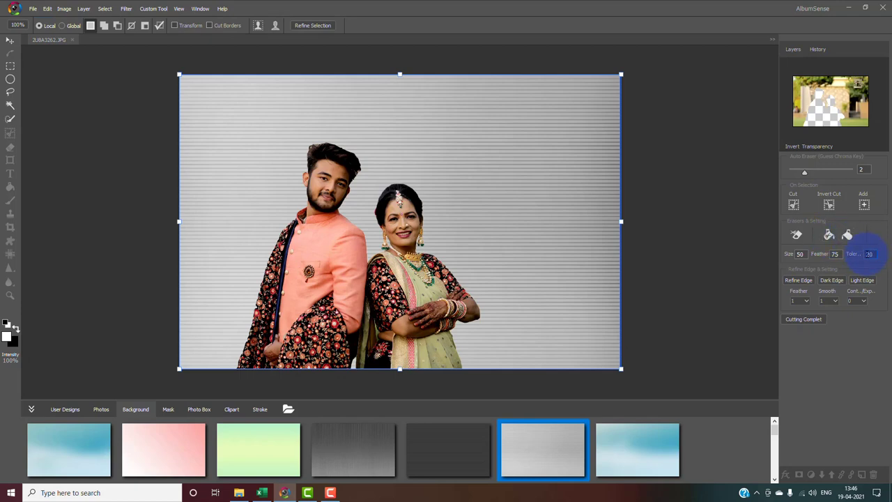
pyautogui.click(874, 255)
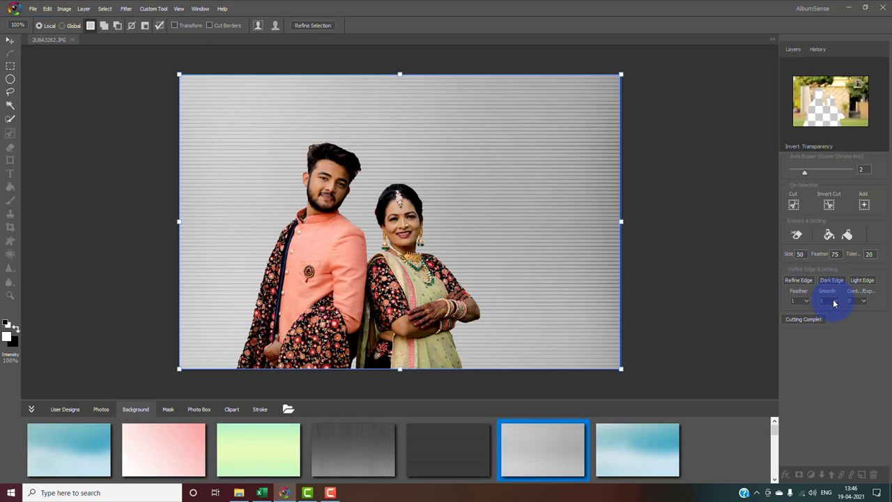
pyautogui.click(863, 301)
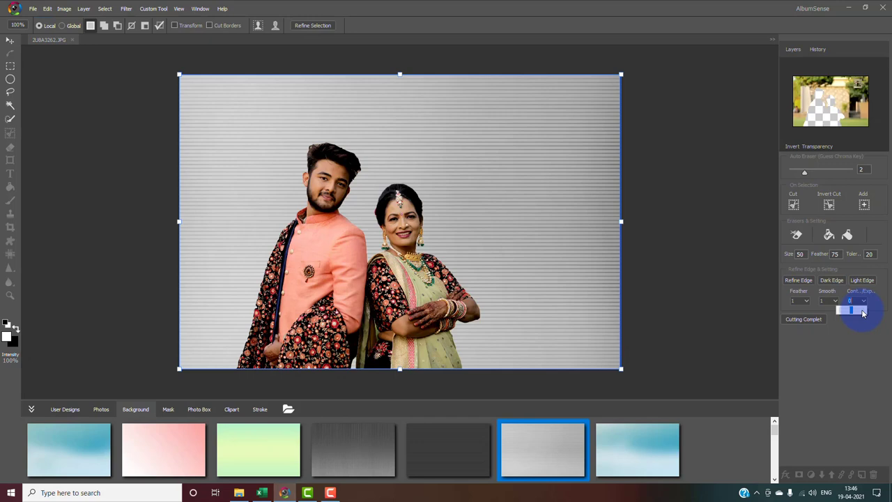
pyautogui.click(848, 365)
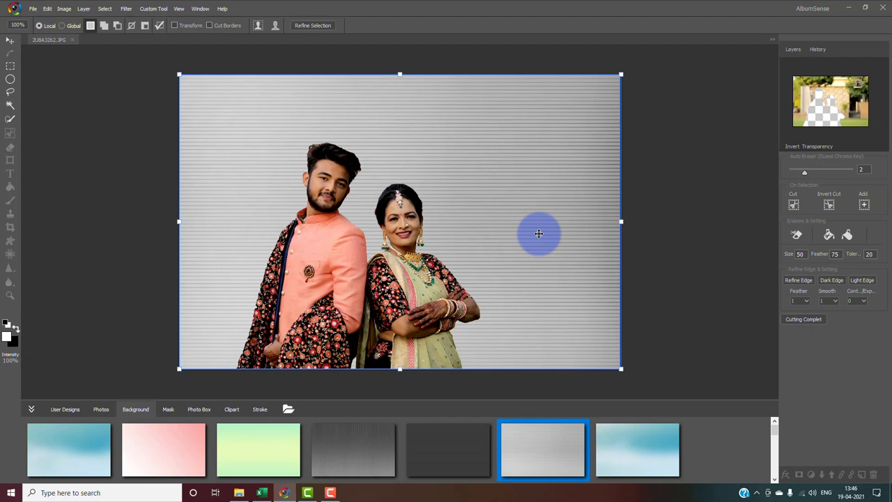
# Deselect the layers, select the couple's layer on the canvas and nudge it slightly upward.
pyautogui.click(699, 292)
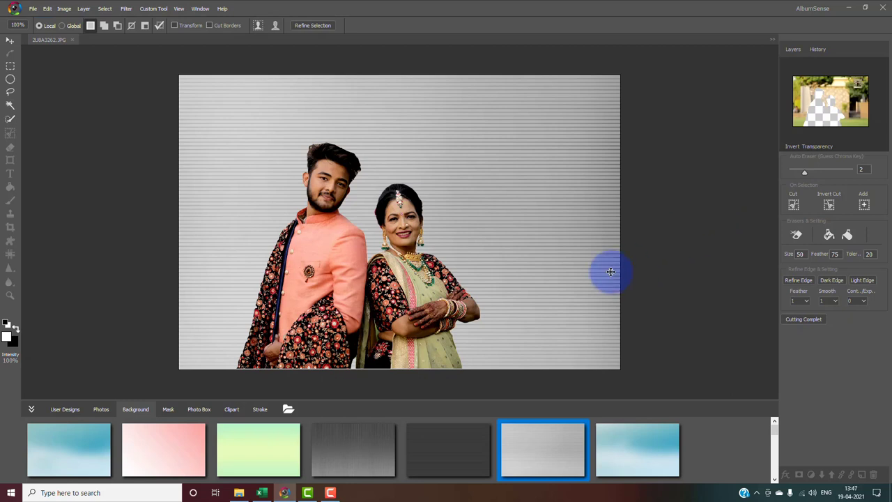
pyautogui.moveTo(428, 309)
pyautogui.mouseDown()
pyautogui.moveTo(441, 298)
pyautogui.moveTo(428, 301)
pyautogui.mouseUp()
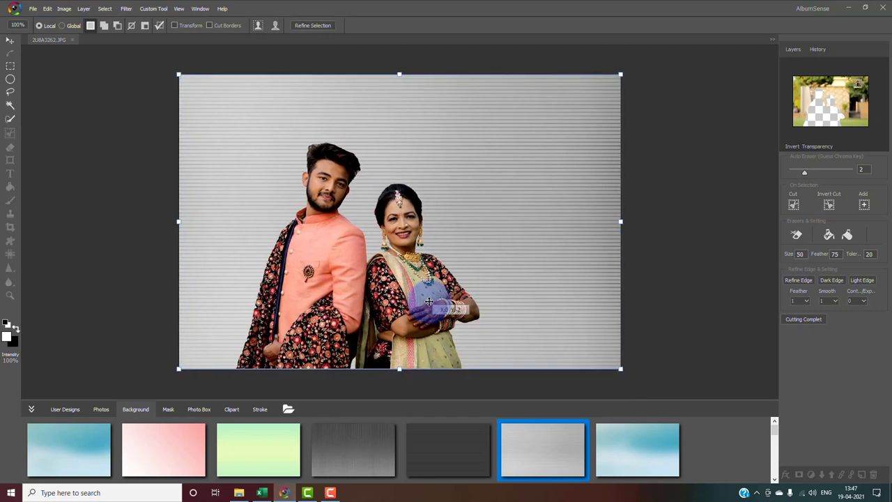
pyautogui.moveTo(429, 301); pyautogui.dragTo(429, 301)
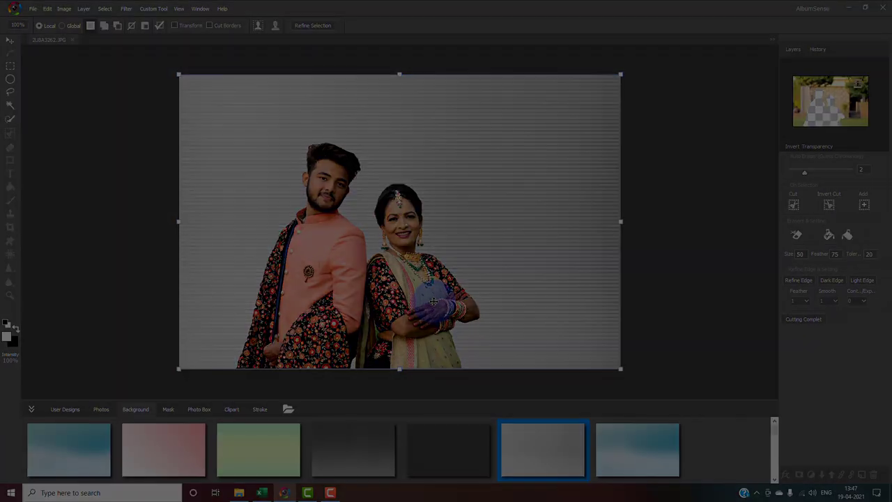